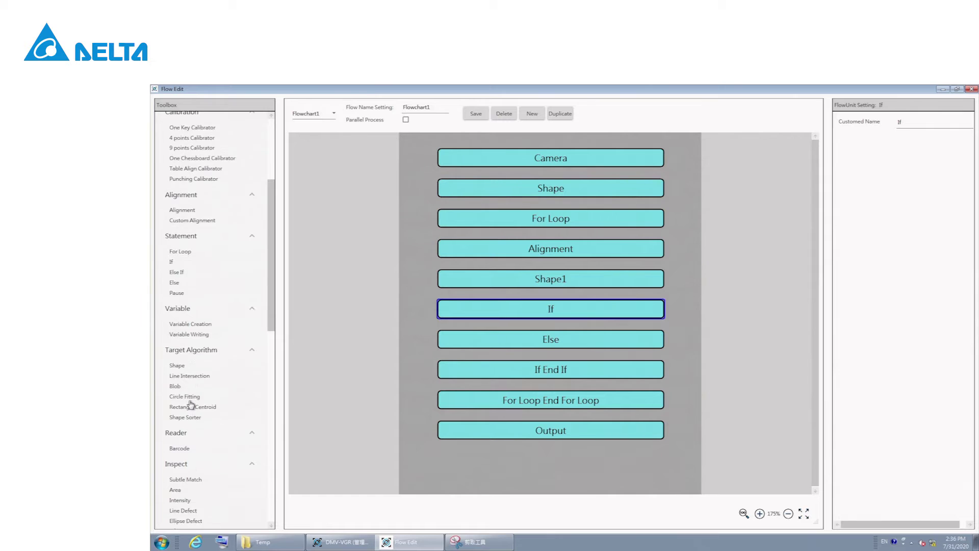
Add a Line Defect unit below If and a Line to Line unit below Else in Flowchart1.
{"action": "left_click_drag", "start_coordinate": [550, 325], "coordinate": [551, 333]}
{"action": "left_click", "coordinate": [545, 359]}
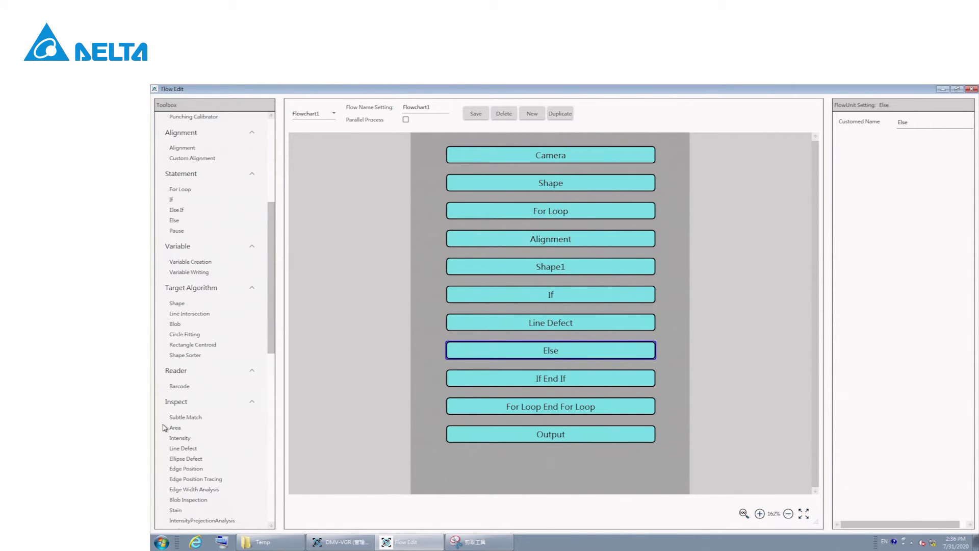
{"action": "scroll", "coordinate": [173, 423], "scroll_direction": "down", "scroll_amount": 8}
{"action": "scroll", "coordinate": [177, 415], "scroll_direction": "down", "scroll_amount": 1}
{"action": "left_click_drag", "start_coordinate": [189, 469], "coordinate": [550, 365]}
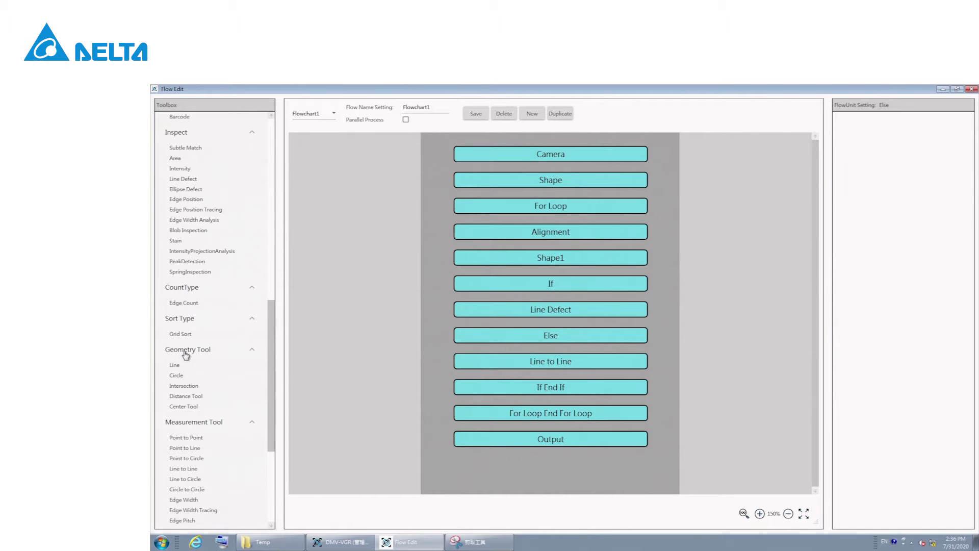
Insert three Variable Creation units between the Shape and For Loop units of the flowchart.
{"action": "scroll", "coordinate": [184, 351], "scroll_direction": "up", "scroll_amount": 14}
{"action": "left_click_drag", "start_coordinate": [196, 408], "coordinate": [554, 193]}
{"action": "left_click_drag", "start_coordinate": [198, 412], "coordinate": [562, 214]}
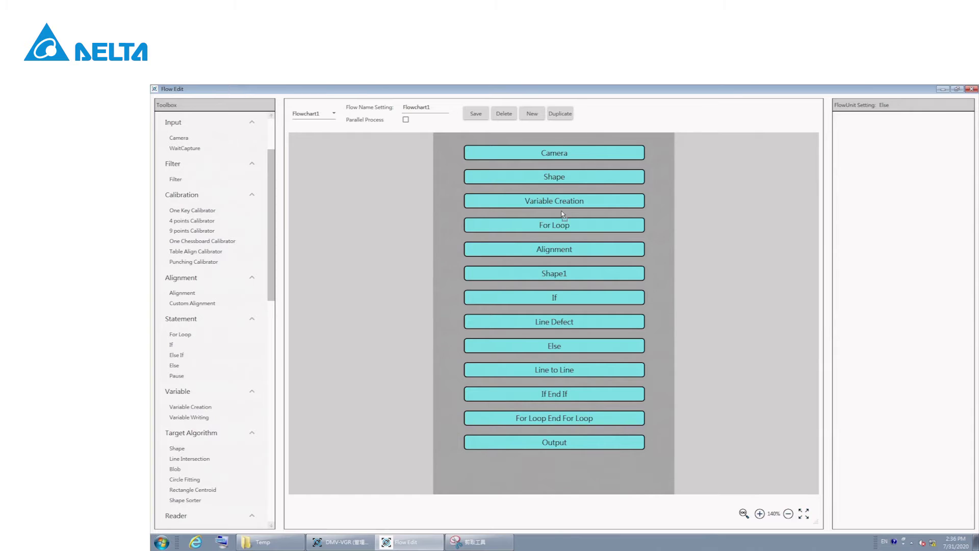
{"action": "left_click_drag", "start_coordinate": [202, 410], "coordinate": [587, 235]}
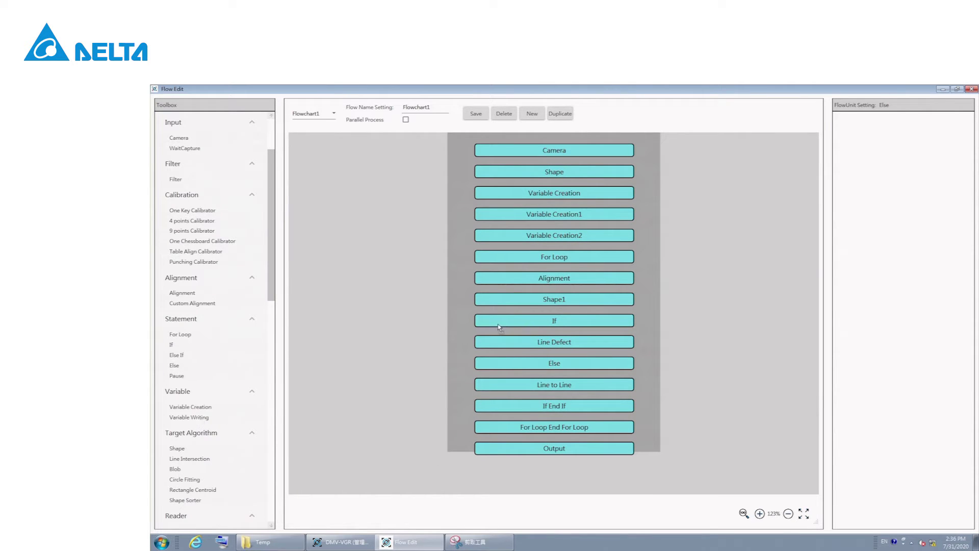
Insert two Variable Writing units below Line Defect and a third one below Line to Line.
{"action": "left_click_drag", "start_coordinate": [549, 339], "coordinate": [547, 352]}
{"action": "left_click_drag", "start_coordinate": [199, 418], "coordinate": [544, 364]}
{"action": "left_click_drag", "start_coordinate": [202, 418], "coordinate": [544, 390]}
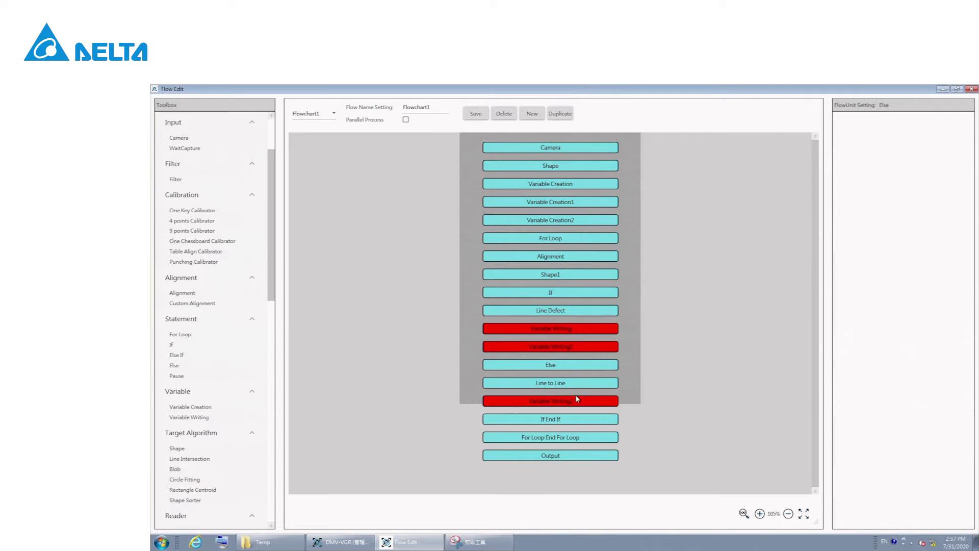
Set the variable sources of Variable Writing, Variable Writing1 and Variable Writing2 to Variable Creation, Variable Creation1 and Variable Creation2 respectively.
{"action": "left_click", "coordinate": [595, 329]}
{"action": "left_click", "coordinate": [867, 142]}
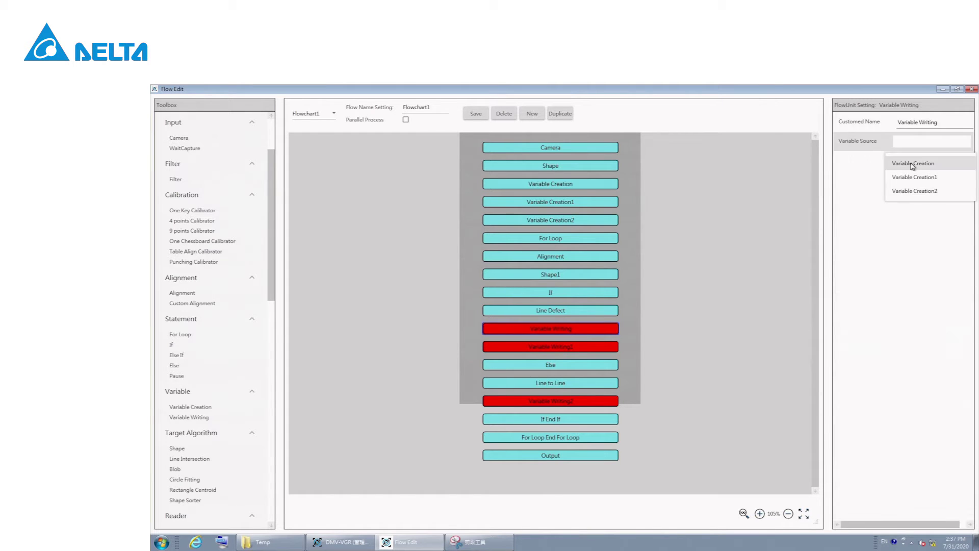
{"action": "left_click", "coordinate": [839, 162]}
{"action": "left_click", "coordinate": [610, 343]}
{"action": "left_click", "coordinate": [930, 141]}
{"action": "left_click", "coordinate": [913, 174]}
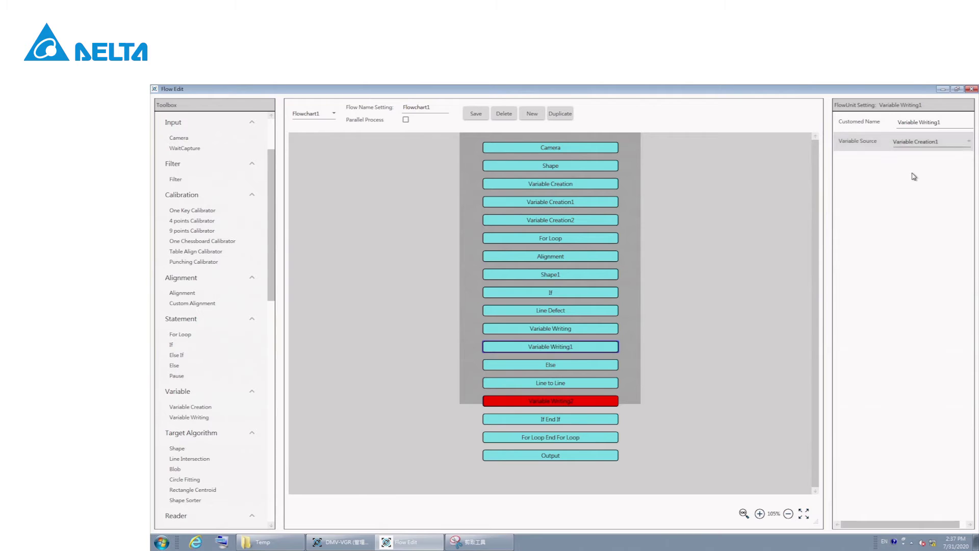
{"action": "left_click", "coordinate": [589, 400]}
{"action": "left_click", "coordinate": [918, 142]}
{"action": "left_click", "coordinate": [903, 187]}
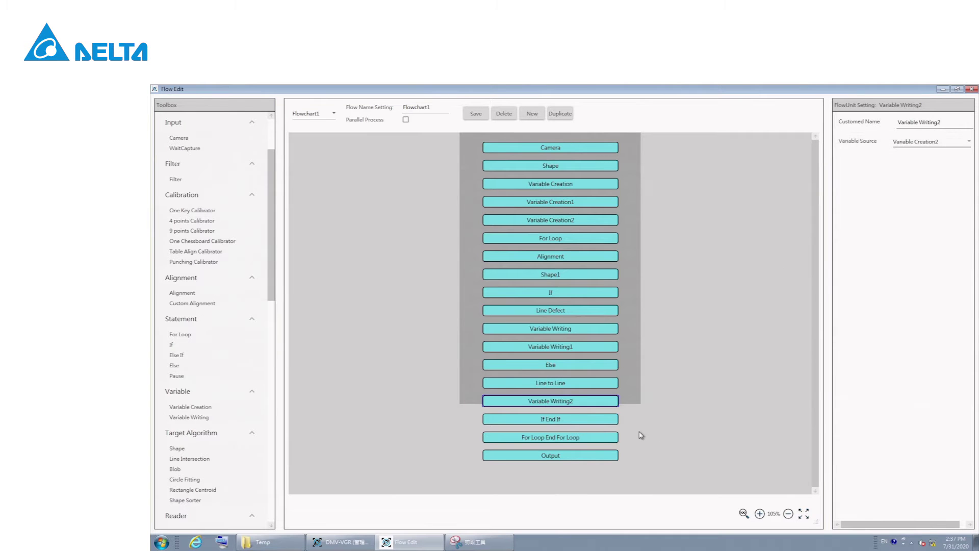
Set the reference of the Shape1 unit to Alignment.
{"action": "left_click", "coordinate": [565, 276]}
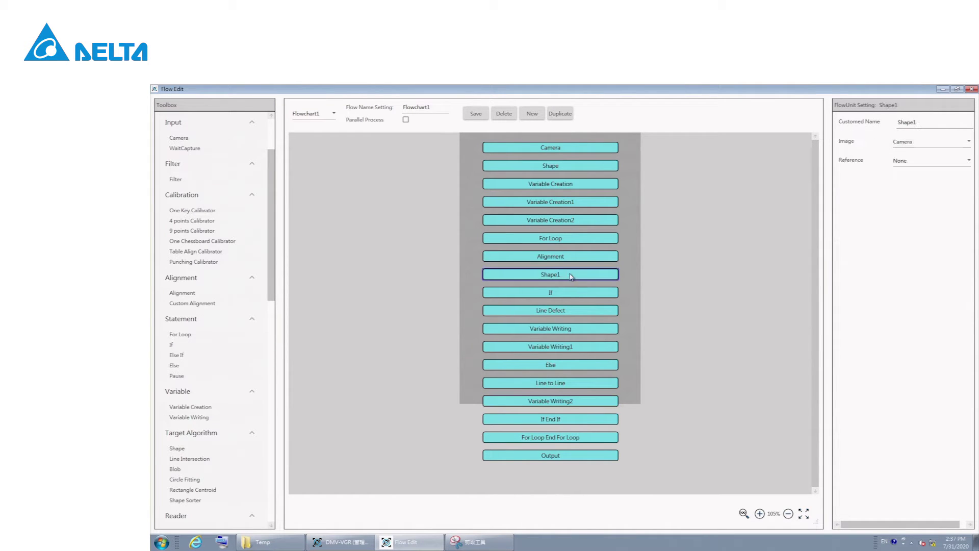
{"action": "left_click", "coordinate": [931, 161]}
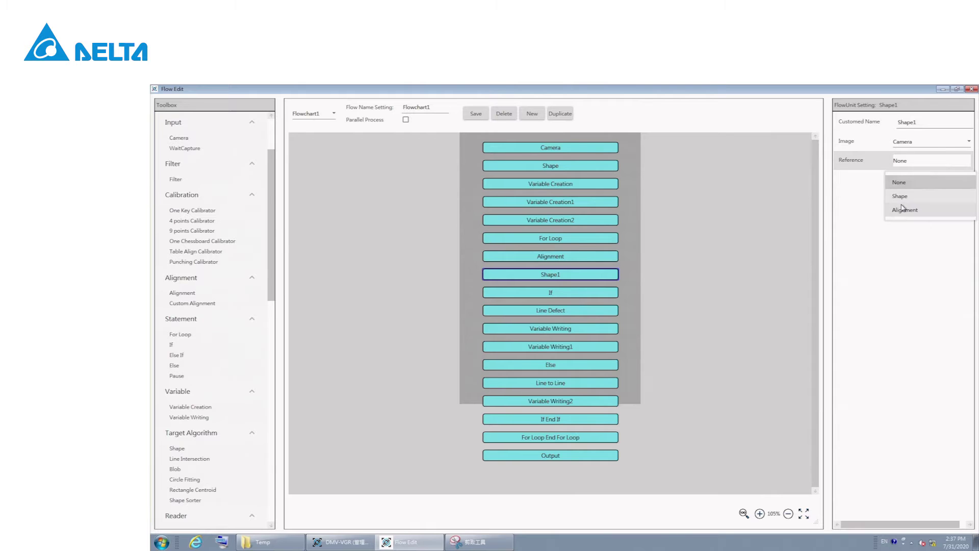
{"action": "left_click", "coordinate": [904, 208]}
{"action": "left_click", "coordinate": [576, 261]}
{"action": "left_click", "coordinate": [577, 275]}
Set the Line Defect unit's reference to Shape1 and the Line to Line unit's reference to Alignment.
{"action": "left_click", "coordinate": [578, 311]}
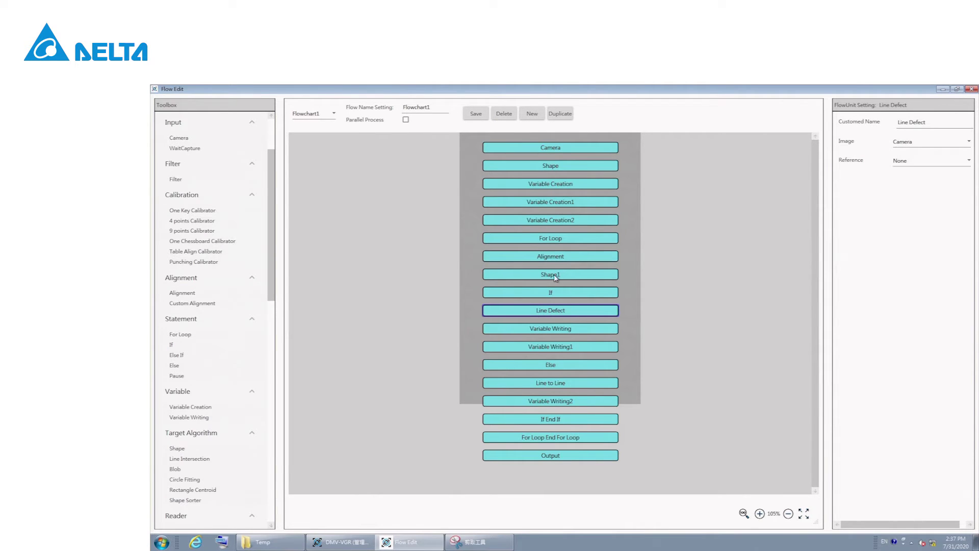
{"action": "left_click", "coordinate": [931, 160]}
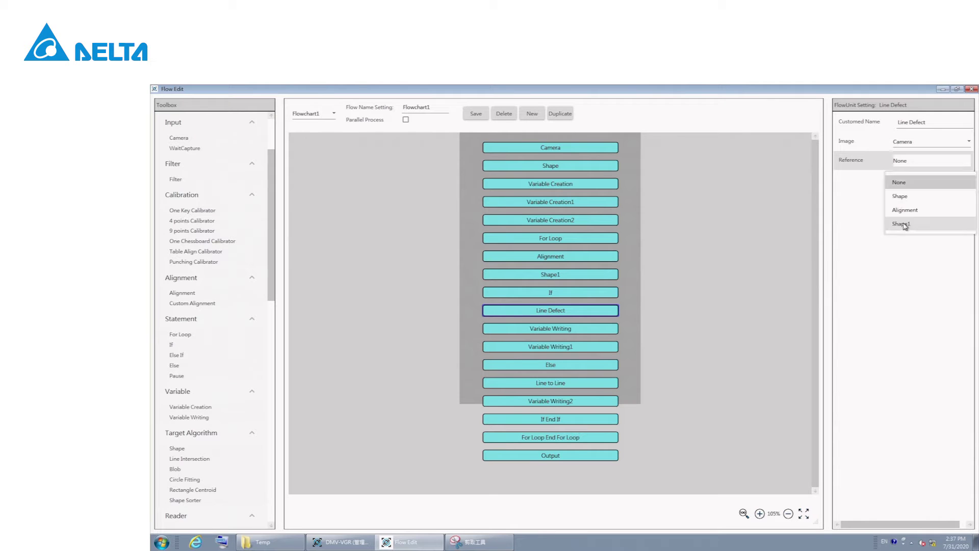
{"action": "left_click", "coordinate": [904, 222]}
{"action": "left_click", "coordinate": [562, 389]}
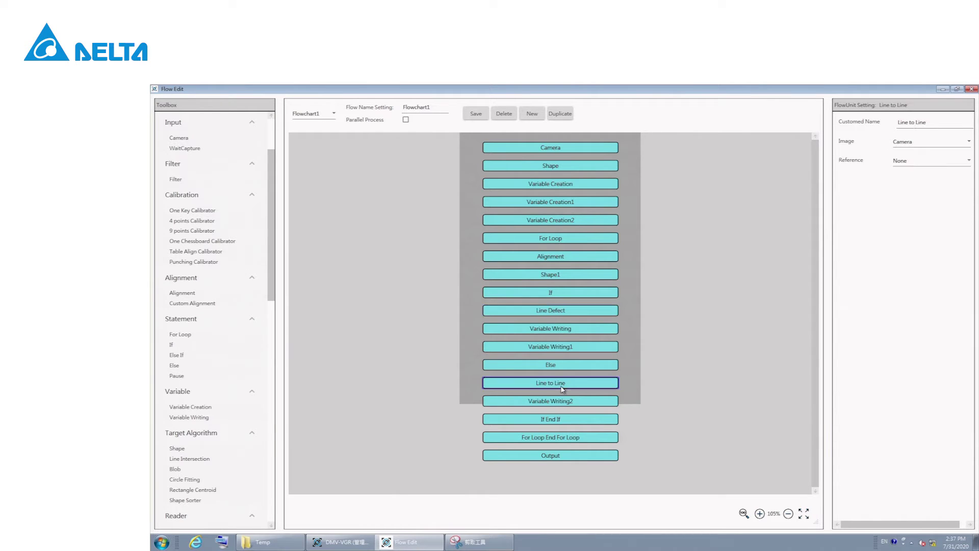
{"action": "left_click", "coordinate": [901, 171]}
{"action": "left_click", "coordinate": [905, 210]}
Save Flowchart1 and return to the main inspection window.
{"action": "left_click", "coordinate": [476, 113]}
{"action": "left_click", "coordinate": [542, 345]}
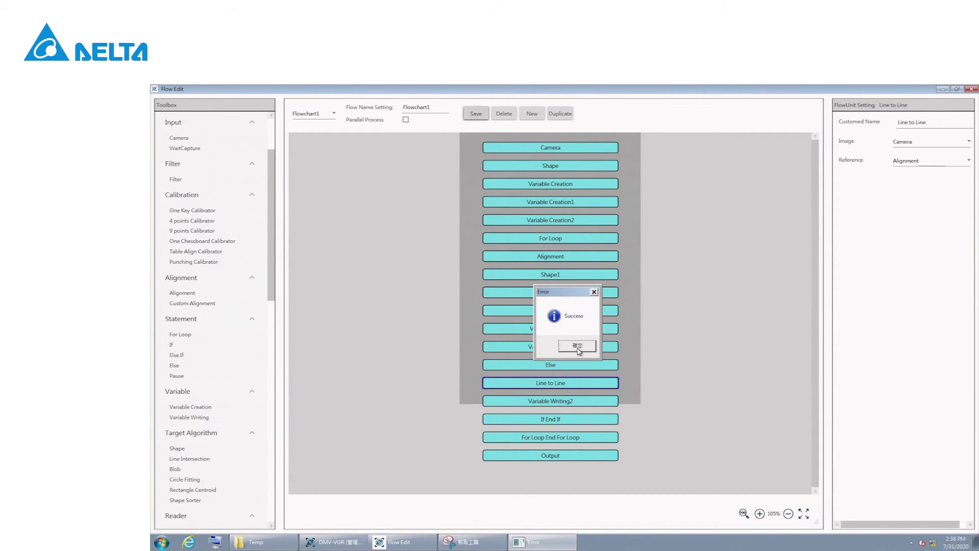
{"action": "left_click", "coordinate": [565, 346]}
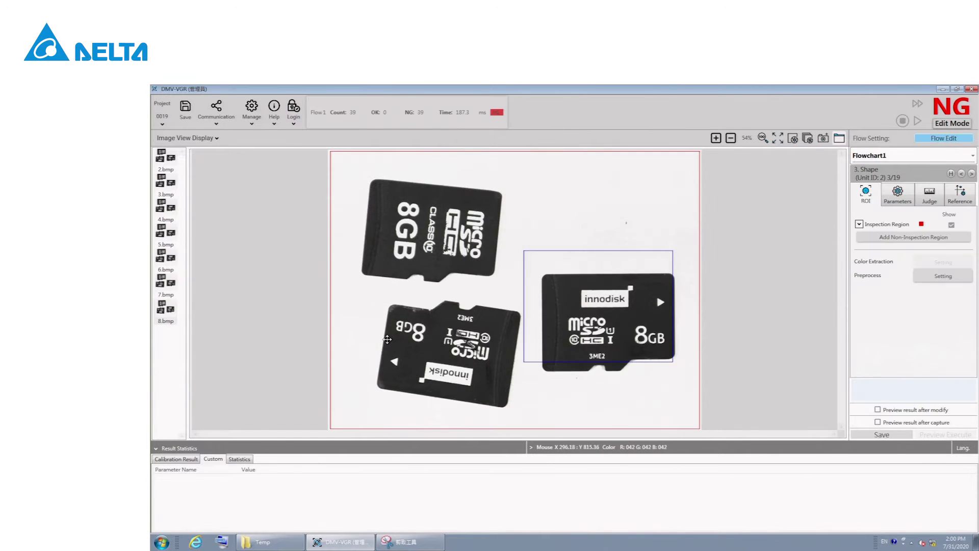
Move the Shape unit's pattern region onto the upright innodisk card and mask all its printed markings with a pen width of 40.
{"action": "mouse_move", "coordinate": [618, 304]}
{"action": "left_mouse_down"}
{"action": "mouse_move", "coordinate": [604, 298]}
{"action": "mouse_move", "coordinate": [618, 309]}
{"action": "left_mouse_up"}
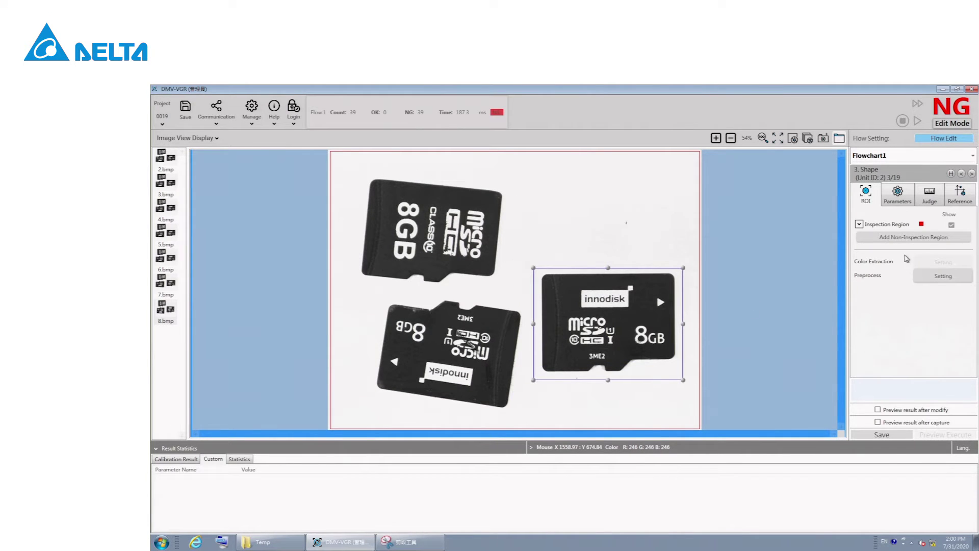
{"action": "left_click", "coordinate": [902, 200]}
{"action": "left_click", "coordinate": [935, 304]}
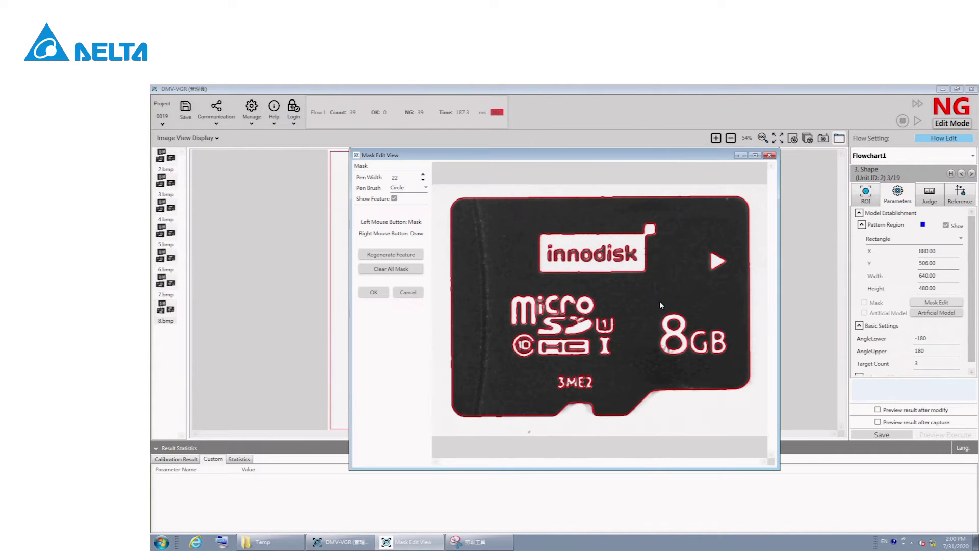
{"action": "left_click_drag", "start_coordinate": [405, 179], "coordinate": [370, 174]}
{"action": "type", "text": "40"}
{"action": "mouse_move", "coordinate": [536, 241]}
{"action": "left_mouse_down"}
{"action": "mouse_move", "coordinate": [650, 247]}
{"action": "mouse_move", "coordinate": [611, 272]}
{"action": "mouse_move", "coordinate": [540, 269]}
{"action": "mouse_move", "coordinate": [511, 306]}
{"action": "mouse_move", "coordinate": [522, 354]}
{"action": "mouse_move", "coordinate": [609, 353]}
{"action": "mouse_move", "coordinate": [575, 324]}
{"action": "mouse_move", "coordinate": [534, 318]}
{"action": "mouse_move", "coordinate": [608, 309]}
{"action": "mouse_move", "coordinate": [679, 331]}
{"action": "mouse_move", "coordinate": [693, 357]}
{"action": "mouse_move", "coordinate": [719, 332]}
{"action": "mouse_move", "coordinate": [714, 254]}
{"action": "left_mouse_up"}
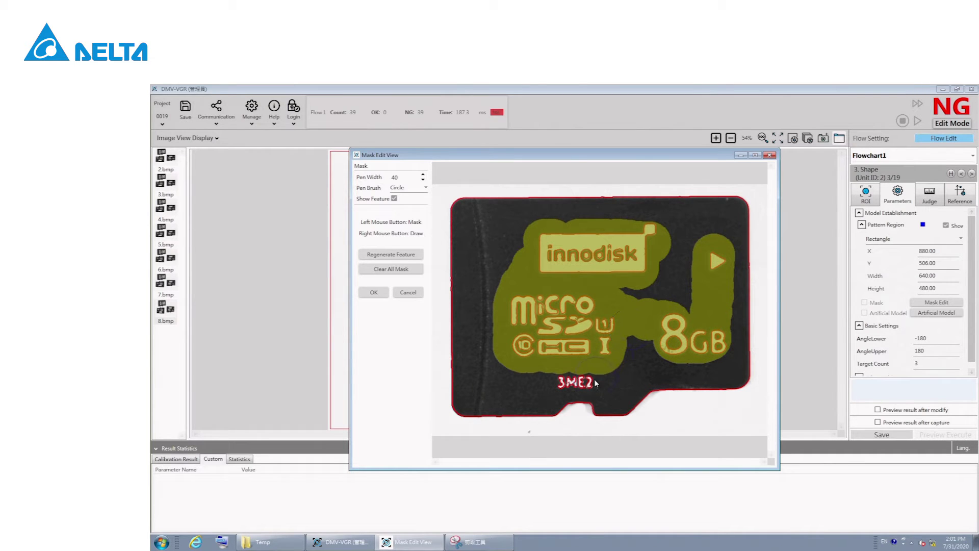
{"action": "left_click_drag", "start_coordinate": [568, 385], "coordinate": [597, 386]}
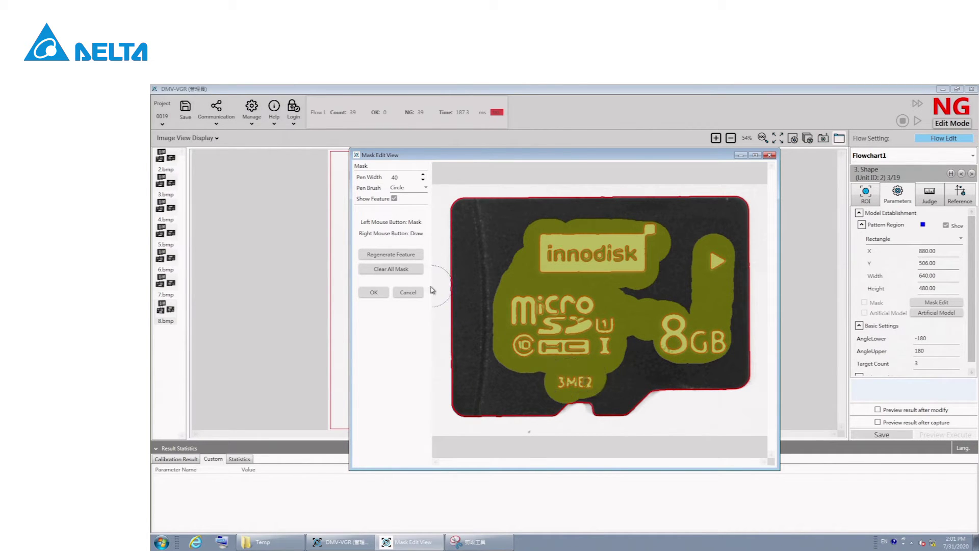
{"action": "left_click", "coordinate": [372, 299]}
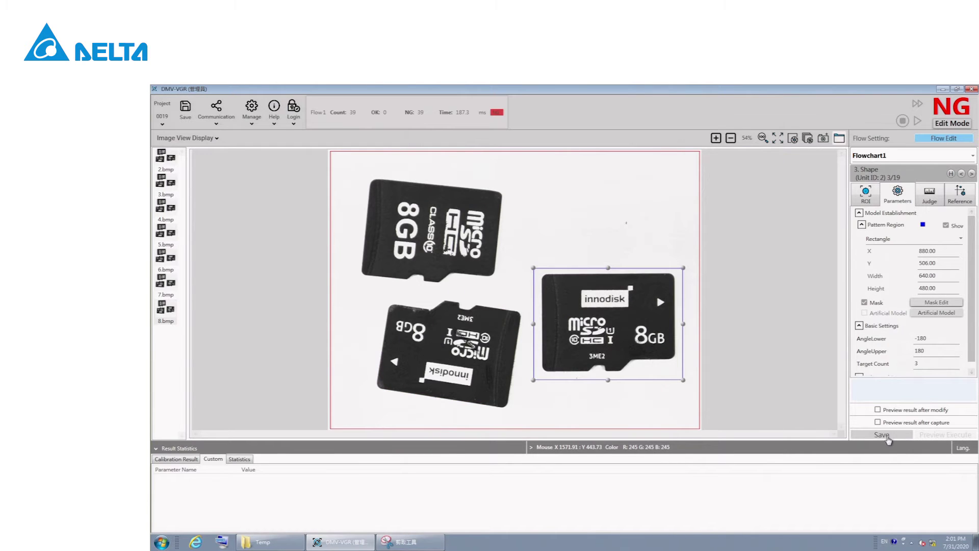
Set the Shape unit's target count to 3 and save its settings.
{"action": "scroll", "coordinate": [900, 372], "scroll_direction": "down", "scroll_amount": 1}
{"action": "double_click", "coordinate": [915, 357]}
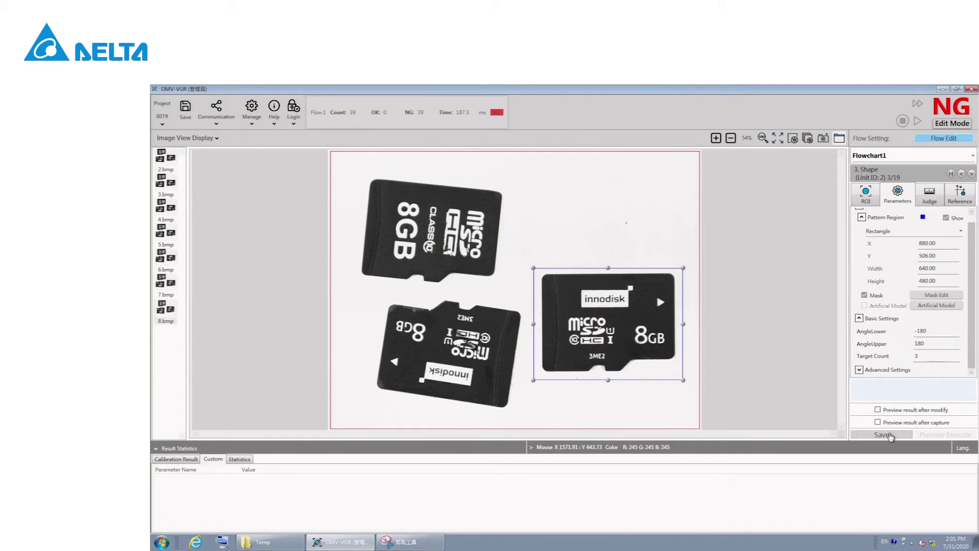
{"action": "left_click", "coordinate": [889, 435]}
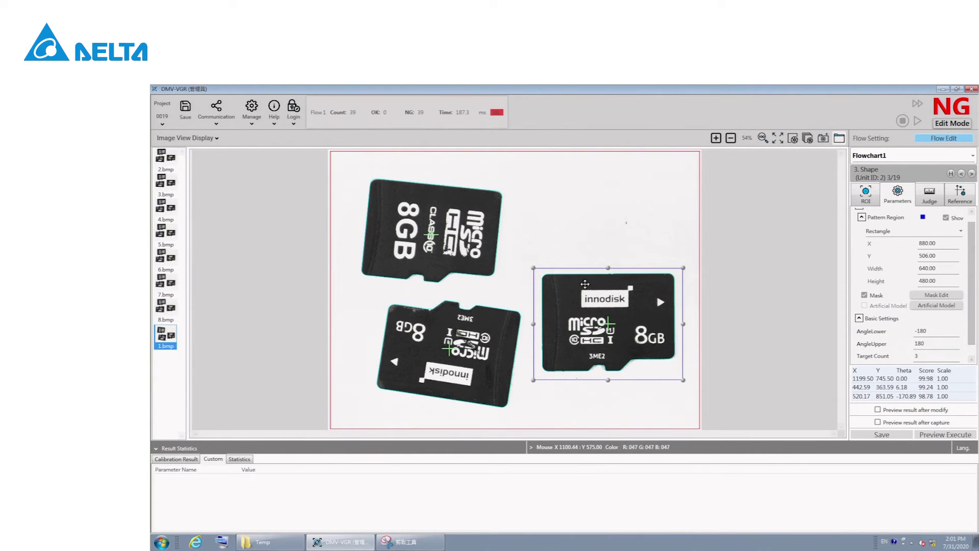
Go through the three Variable Creation units' settings and set the variable type of Variable Creation2 to Double.
{"action": "left_click", "coordinate": [950, 173]}
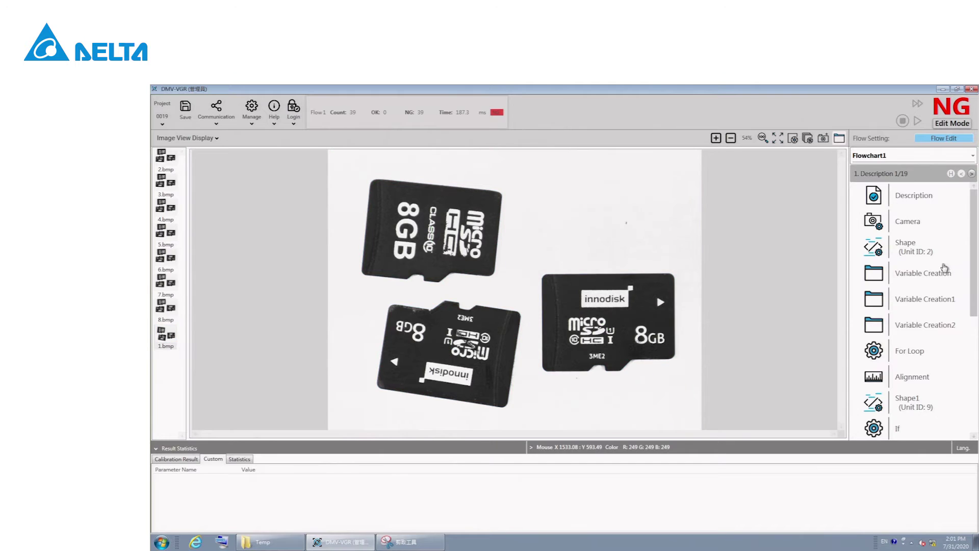
{"action": "scroll", "coordinate": [944, 268], "scroll_direction": "down", "scroll_amount": 1}
{"action": "left_click", "coordinate": [921, 255]}
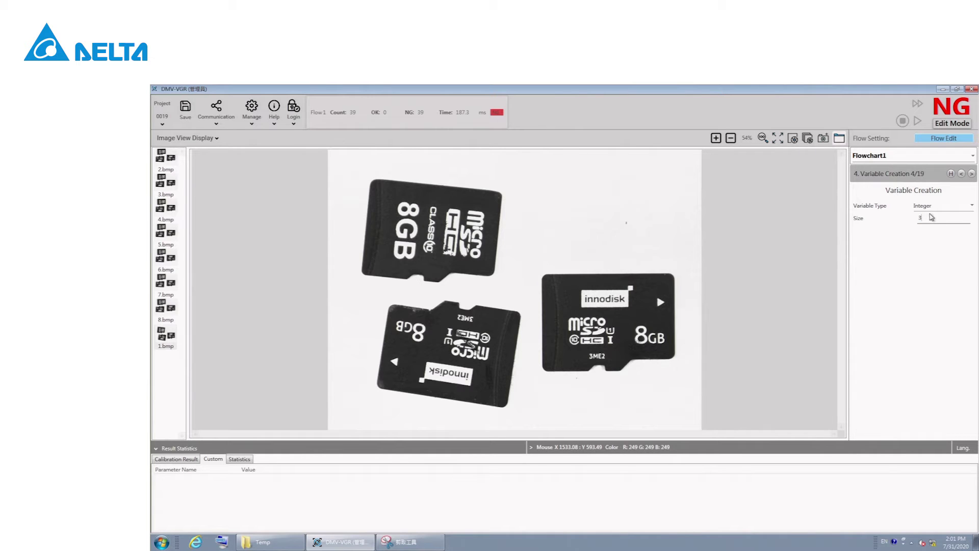
{"action": "left_click", "coordinate": [970, 174]}
{"action": "left_click", "coordinate": [971, 174]}
{"action": "left_click", "coordinate": [920, 219]}
{"action": "left_click_drag", "start_coordinate": [919, 220], "coordinate": [927, 218]}
{"action": "left_click", "coordinate": [950, 208]}
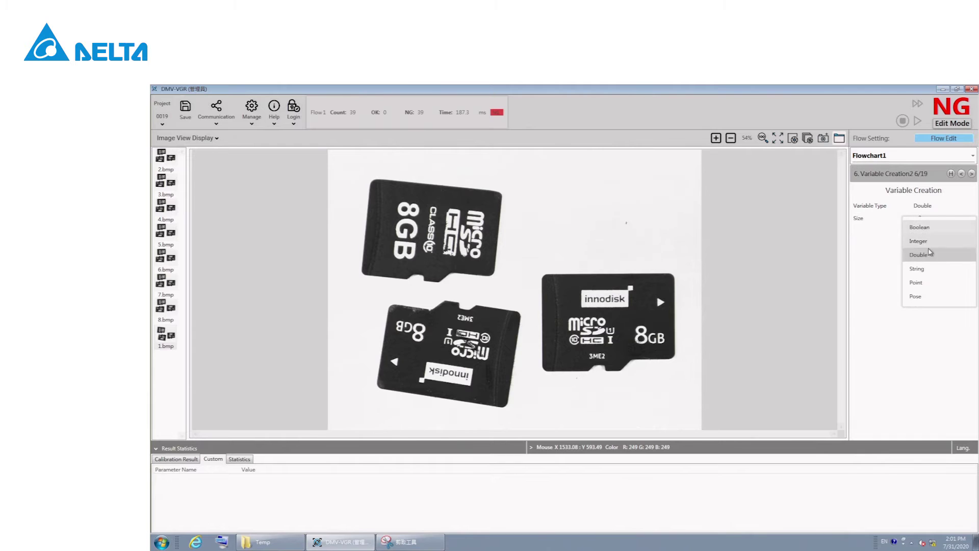
{"action": "left_click", "coordinate": [931, 254]}
Examine the For Loop unit's settings and return to the flow overview.
{"action": "left_click", "coordinate": [950, 173]}
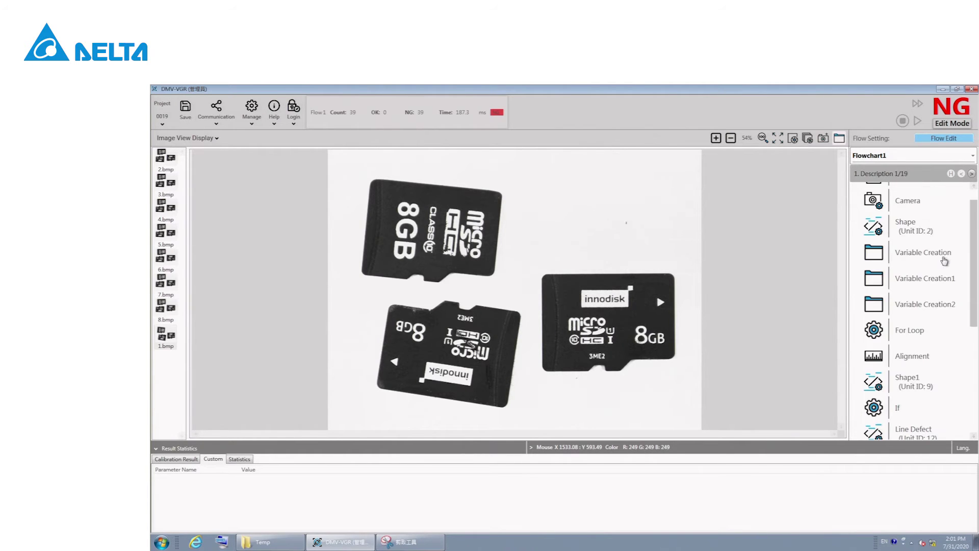
{"action": "scroll", "coordinate": [944, 275], "scroll_direction": "down", "scroll_amount": 2}
{"action": "scroll", "coordinate": [938, 276], "scroll_direction": "down", "scroll_amount": 1}
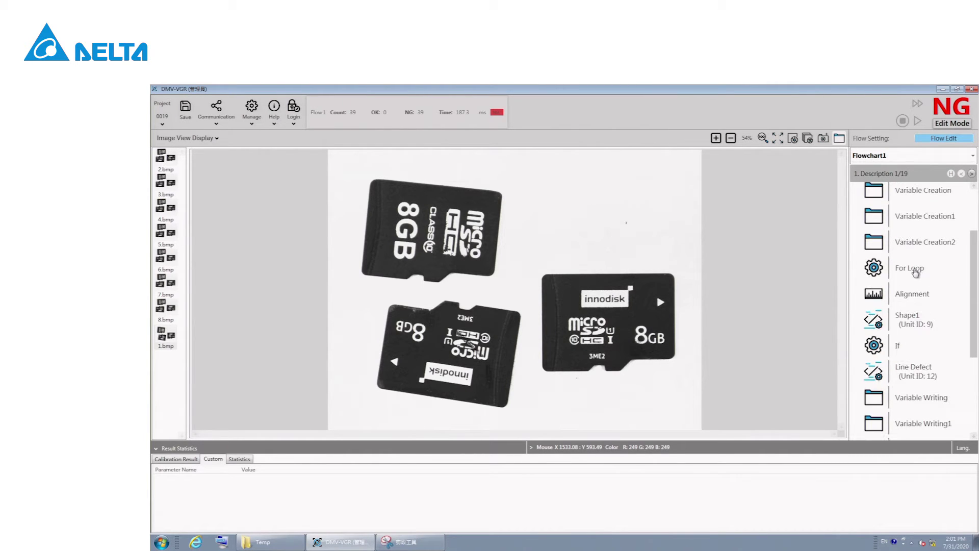
{"action": "left_click", "coordinate": [915, 273]}
{"action": "double_click", "coordinate": [909, 238]}
{"action": "left_click", "coordinate": [910, 238]}
{"action": "left_click", "coordinate": [951, 173]}
Move Shape1's inspection region around the upright innodisk card, with its pattern region over the 8GB text.
{"action": "scroll", "coordinate": [935, 272], "scroll_direction": "down", "scroll_amount": 2}
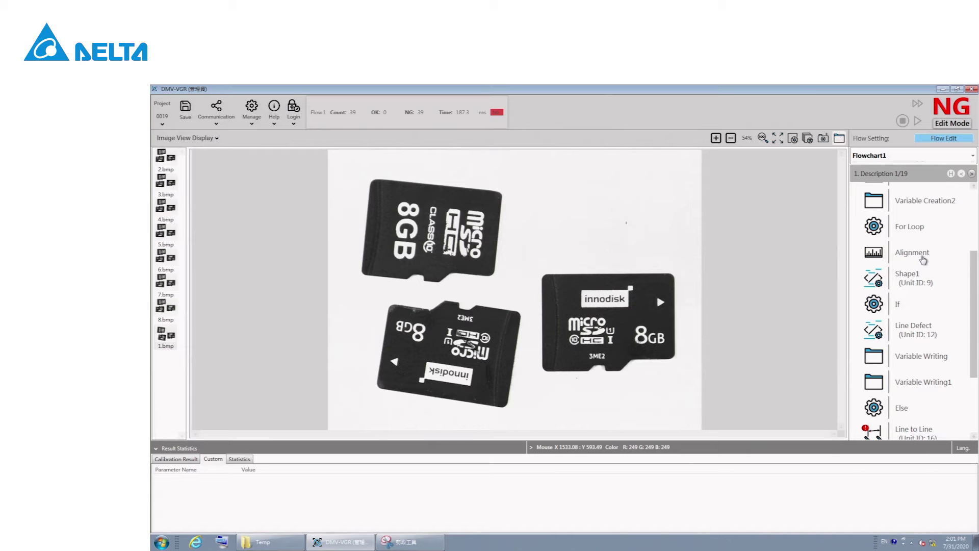
{"action": "left_click", "coordinate": [920, 280]}
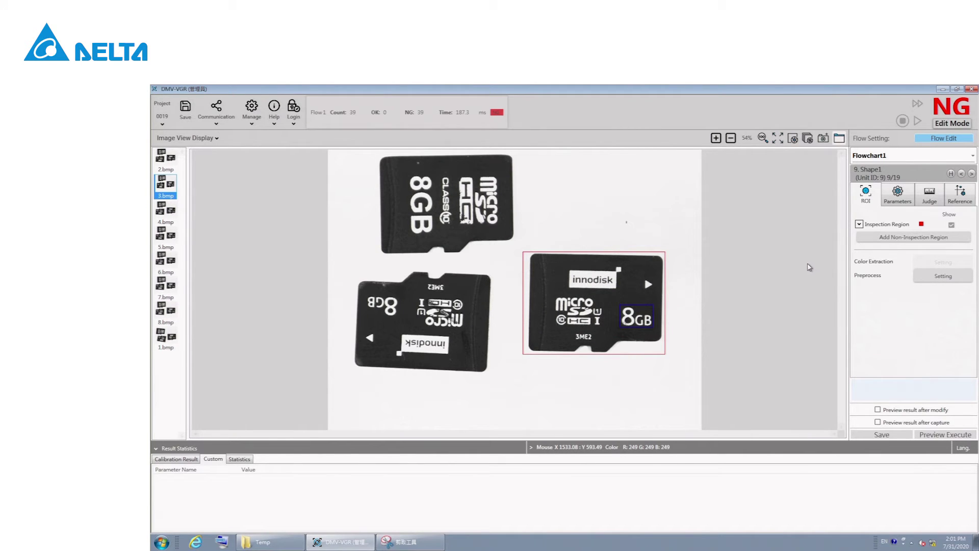
{"action": "left_click", "coordinate": [808, 138]}
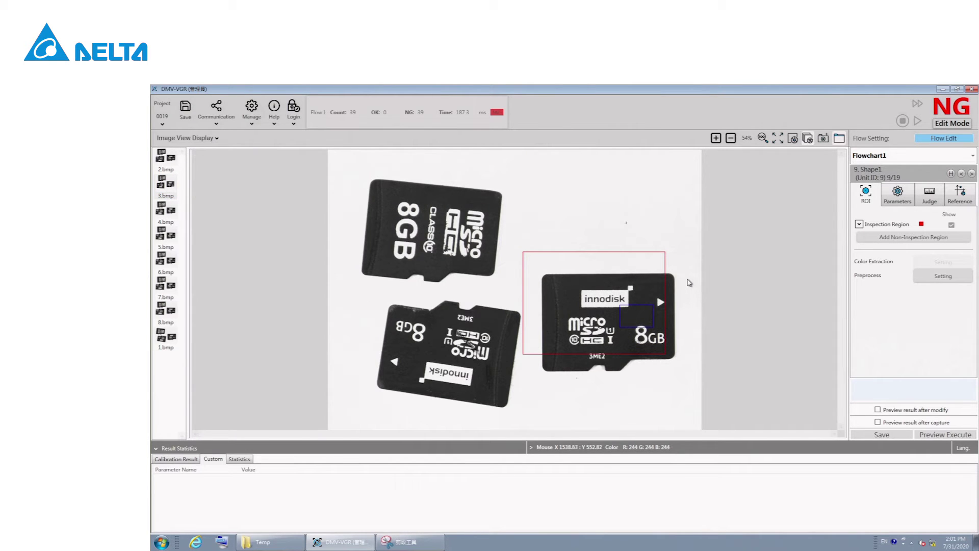
{"action": "left_click", "coordinate": [640, 267]}
{"action": "left_click_drag", "start_coordinate": [640, 267], "coordinate": [652, 333]}
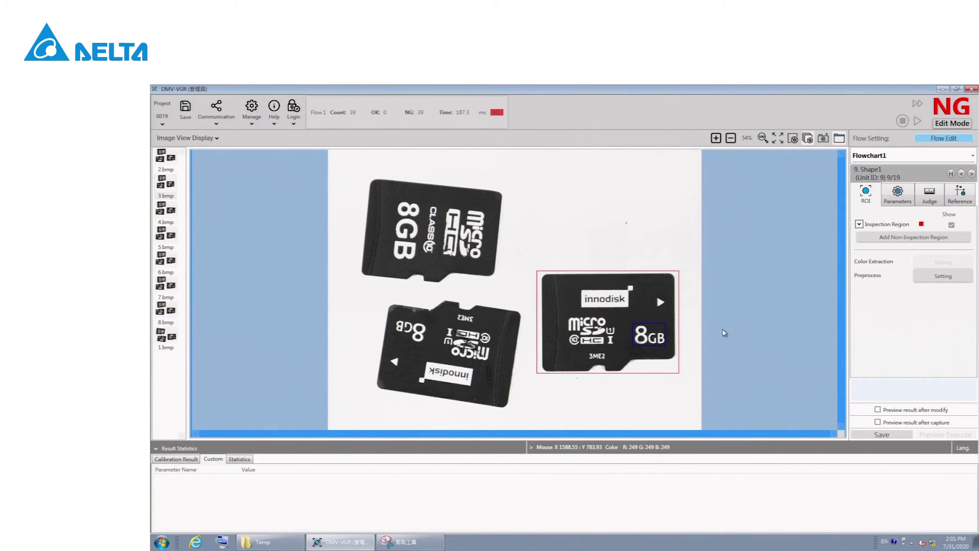
Apply a mask to Shape1's 8GB pattern model through the mask editor.
{"action": "left_click", "coordinate": [906, 195]}
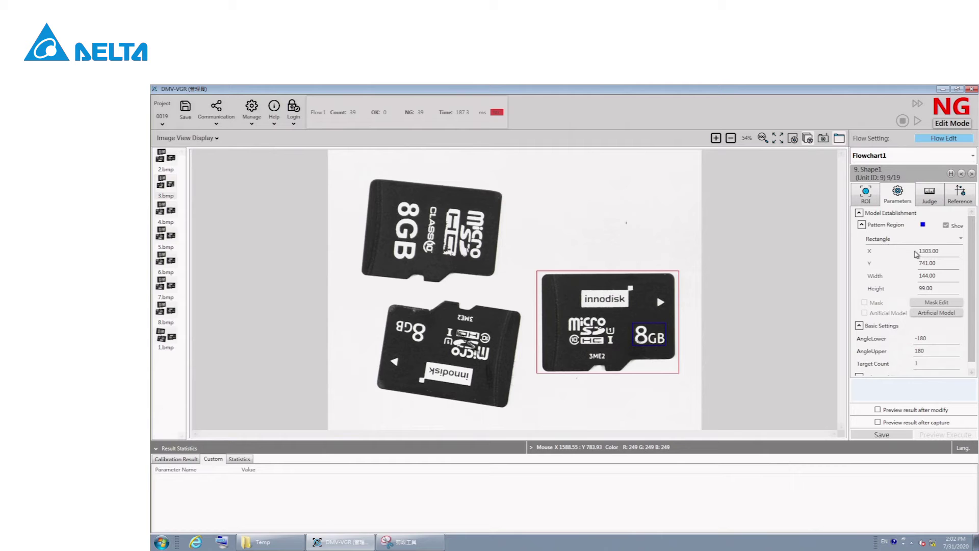
{"action": "left_click", "coordinate": [936, 302]}
{"action": "left_click", "coordinate": [382, 297]}
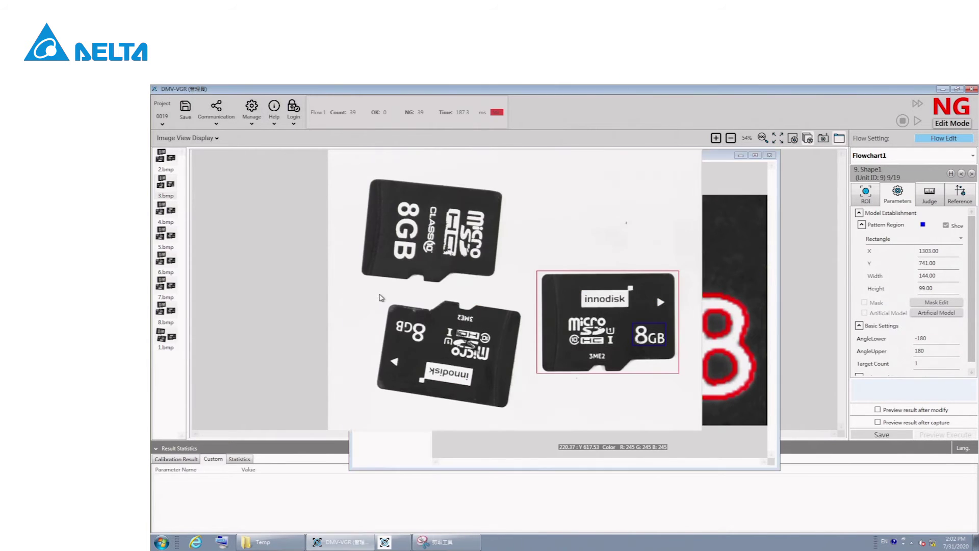
Keep Shape1's target count at 1, review its count judgement limits, and save the unit.
{"action": "double_click", "coordinate": [918, 363]}
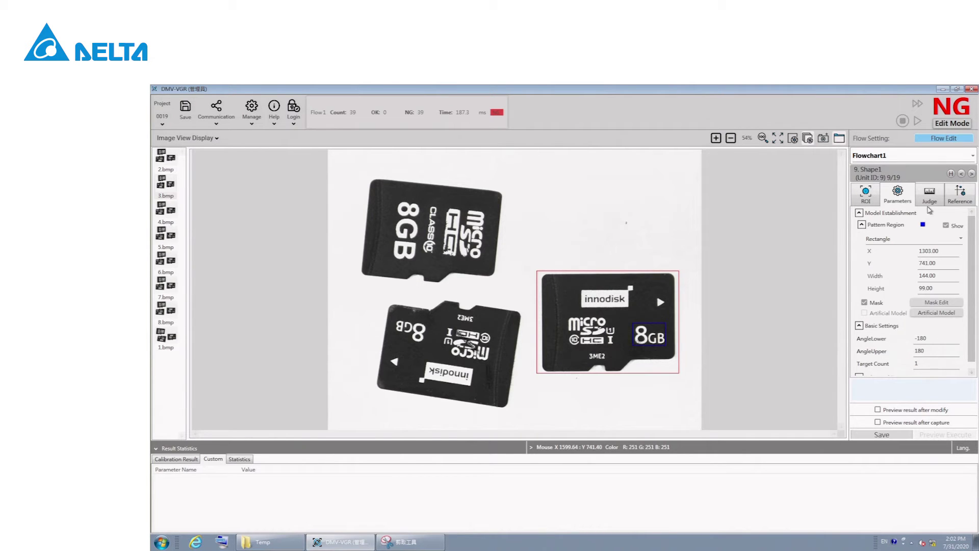
{"action": "left_click", "coordinate": [930, 199]}
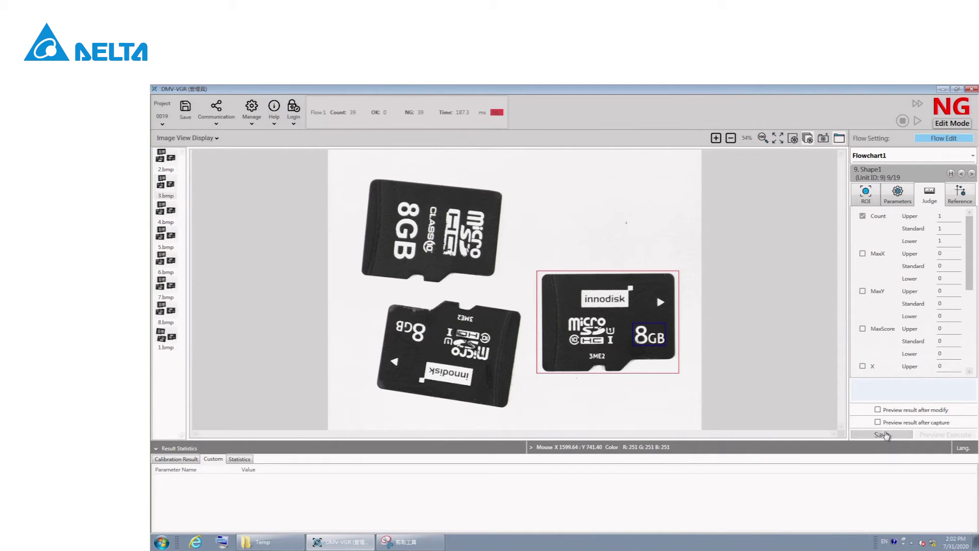
{"action": "left_click", "coordinate": [883, 434]}
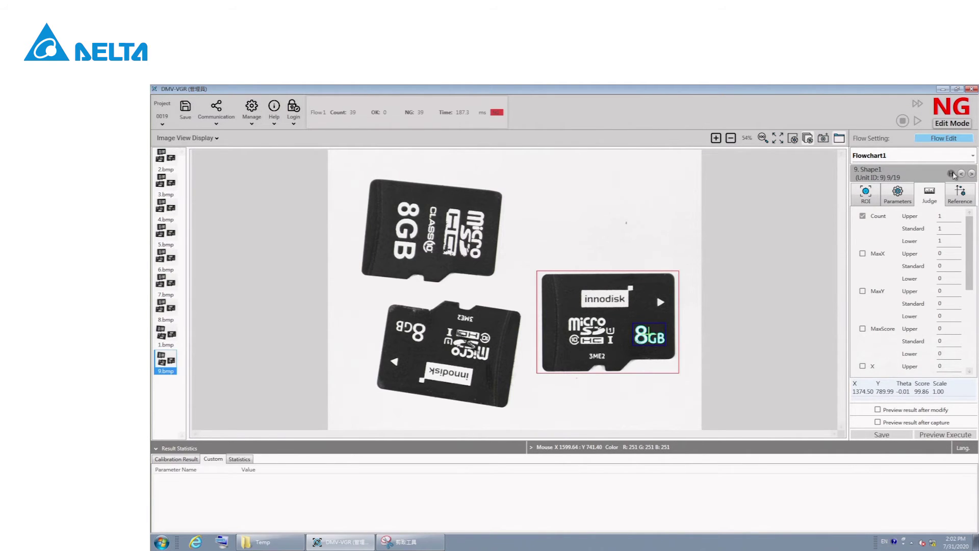
{"action": "left_click", "coordinate": [950, 174]}
Set the If unit's condition item to the Judge output of Shape1.
{"action": "scroll", "coordinate": [942, 311], "scroll_direction": "down", "scroll_amount": 2}
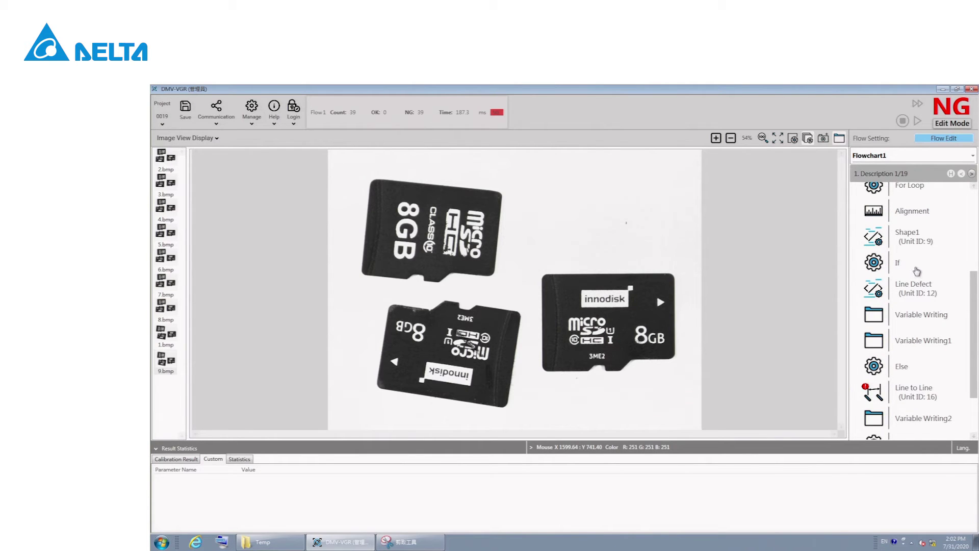
{"action": "double_click", "coordinate": [916, 268]}
{"action": "left_click", "coordinate": [949, 216]}
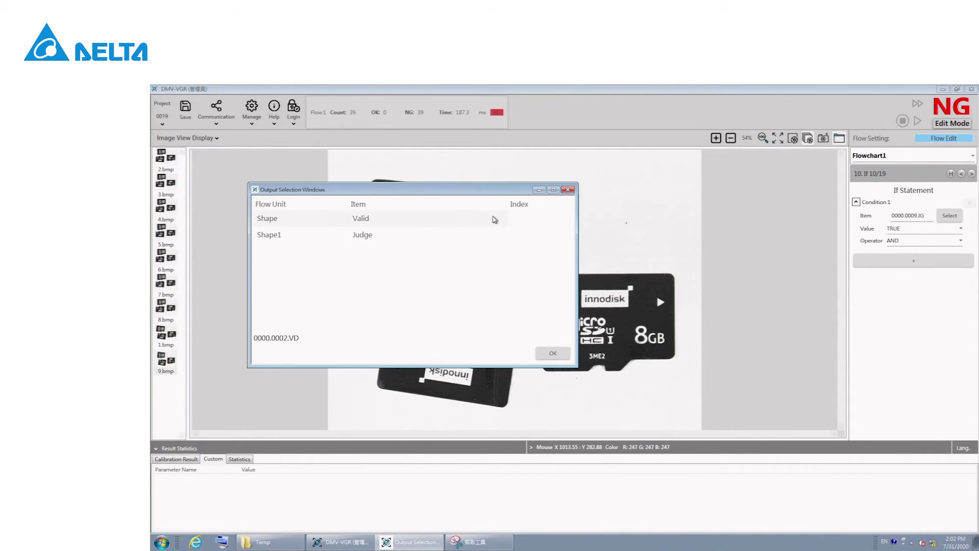
{"action": "left_click", "coordinate": [498, 220]}
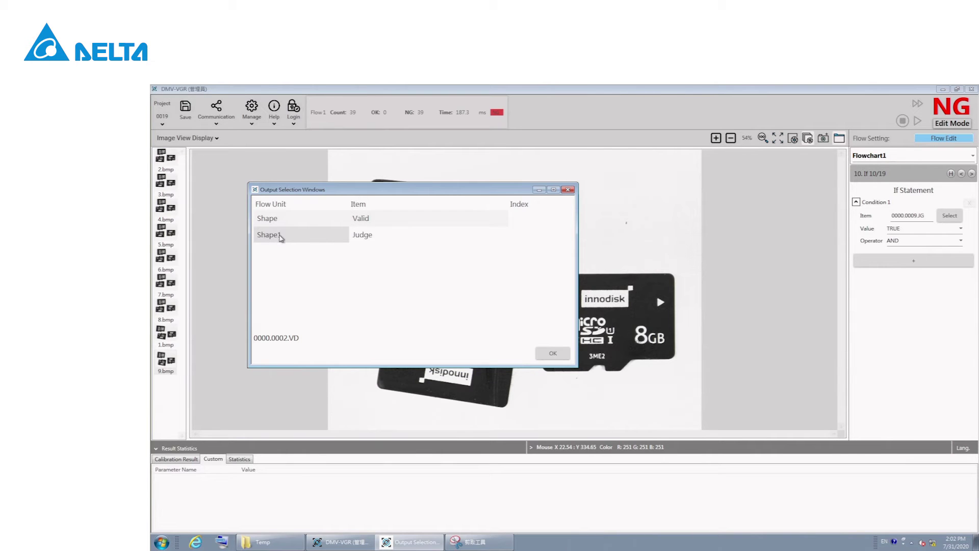
{"action": "left_click", "coordinate": [384, 238]}
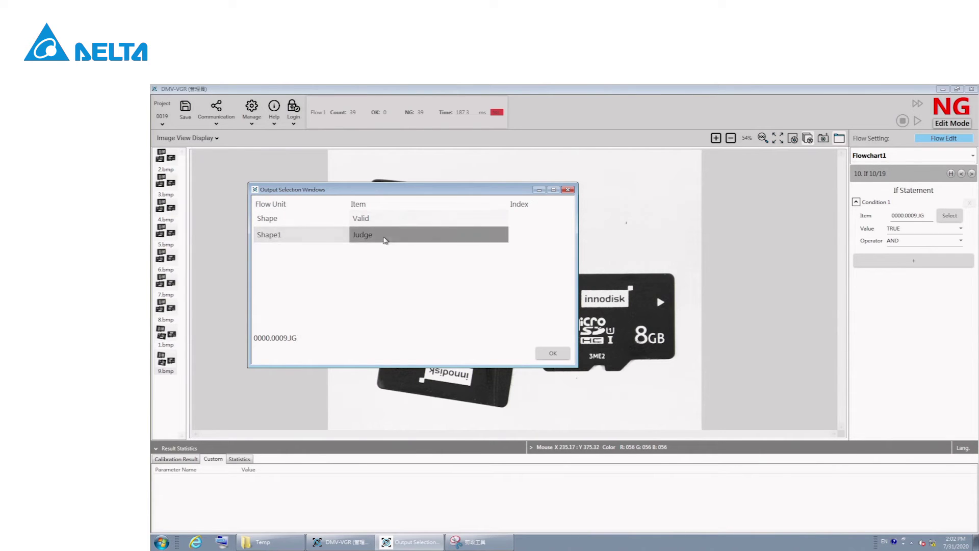
{"action": "left_click", "coordinate": [553, 353]}
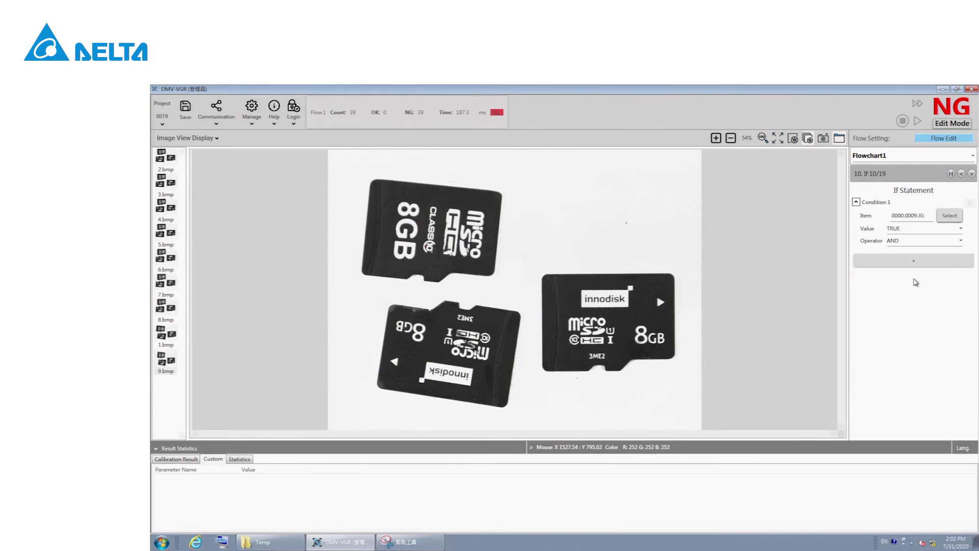
{"action": "left_click", "coordinate": [951, 174]}
Move the Line Defect unit's inspection region onto the notched lower edge of the upright innodisk card.
{"action": "scroll", "coordinate": [968, 287], "scroll_direction": "down", "scroll_amount": 1}
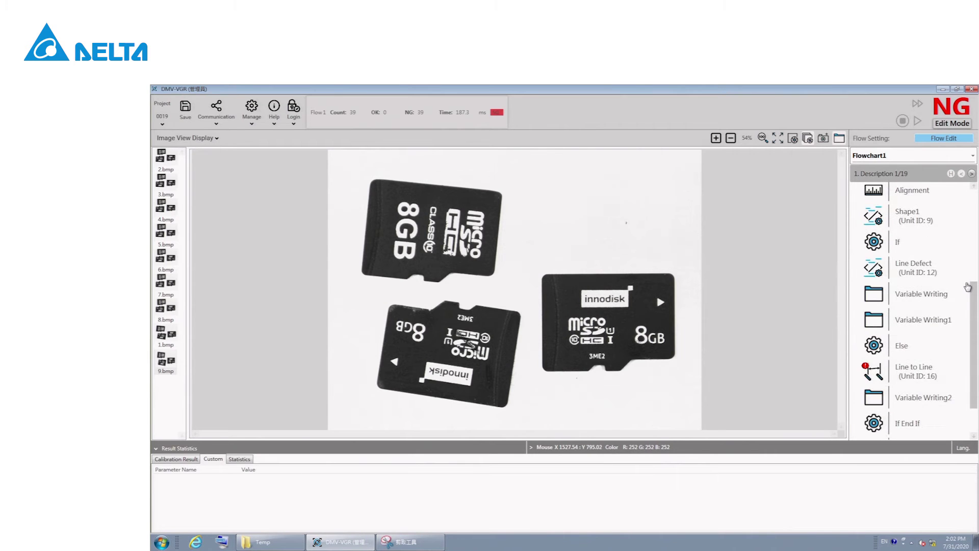
{"action": "double_click", "coordinate": [906, 269]}
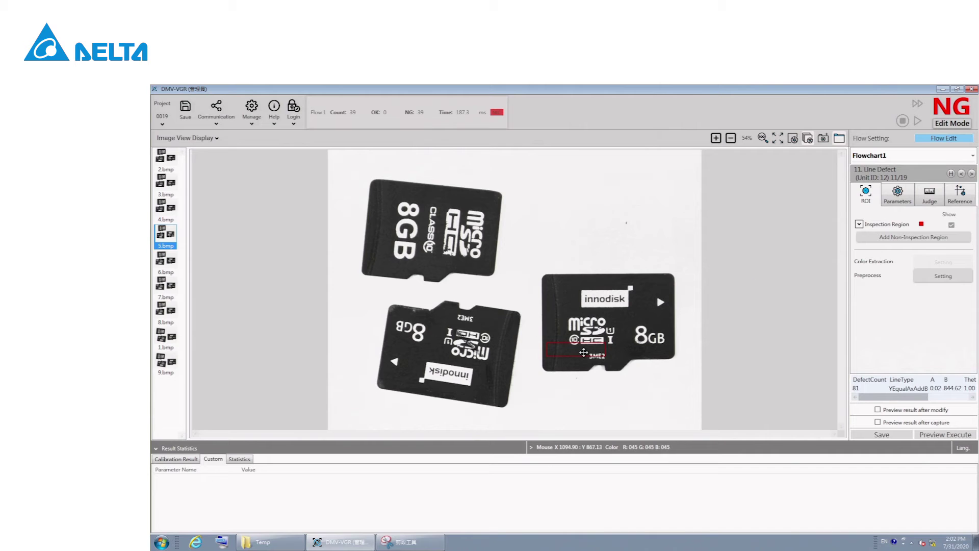
{"action": "left_click", "coordinate": [583, 353]}
{"action": "left_click_drag", "start_coordinate": [585, 352], "coordinate": [597, 372]}
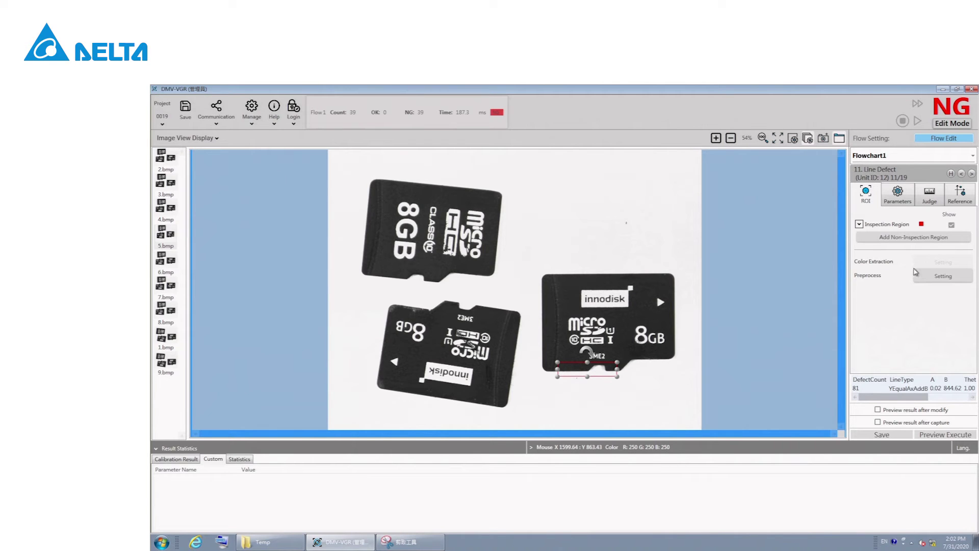
Check that Line Defect's line fitting uses Dark to Light edges and an Up to Down scan direction.
{"action": "left_click", "coordinate": [904, 204]}
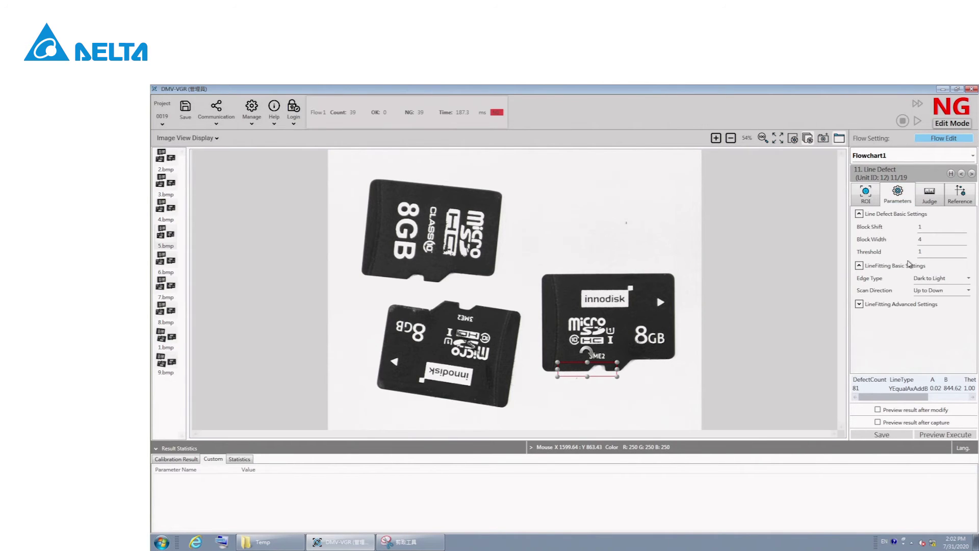
{"action": "left_click", "coordinate": [938, 281]}
{"action": "left_click", "coordinate": [938, 281]}
{"action": "left_click", "coordinate": [963, 295]}
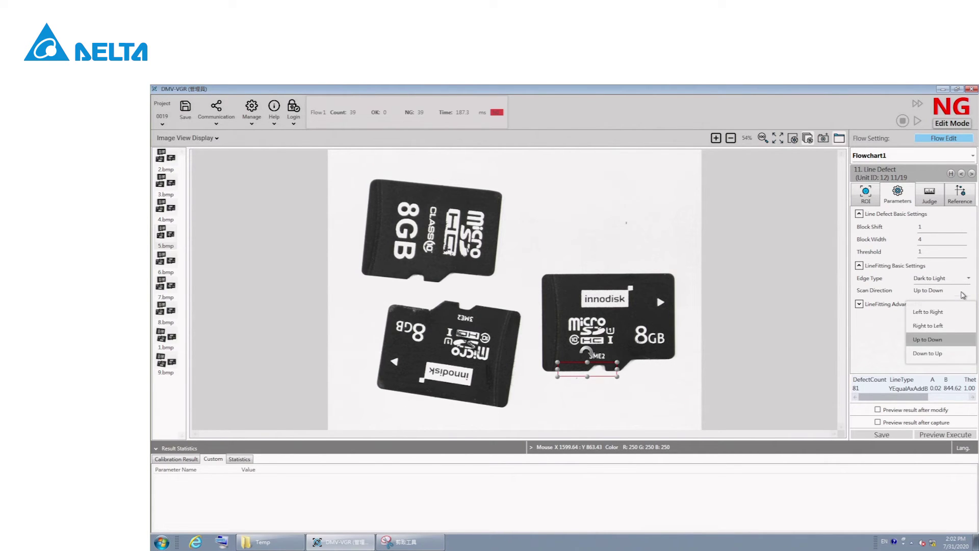
{"action": "left_click", "coordinate": [962, 294]}
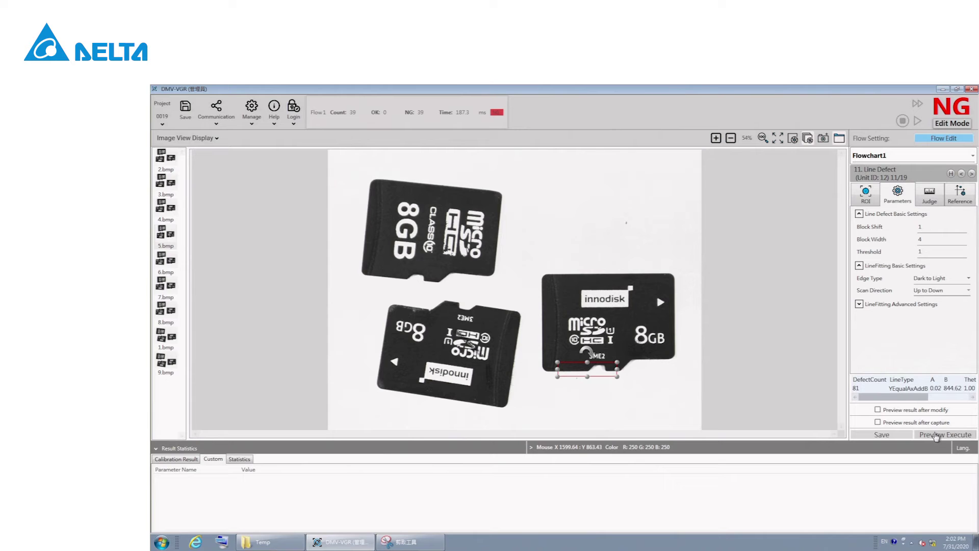
Preview the Line Defect inspection on the card's lower edge and save the unit.
{"action": "left_click", "coordinate": [937, 434]}
{"action": "scroll", "coordinate": [585, 397], "scroll_direction": "up", "scroll_amount": 5}
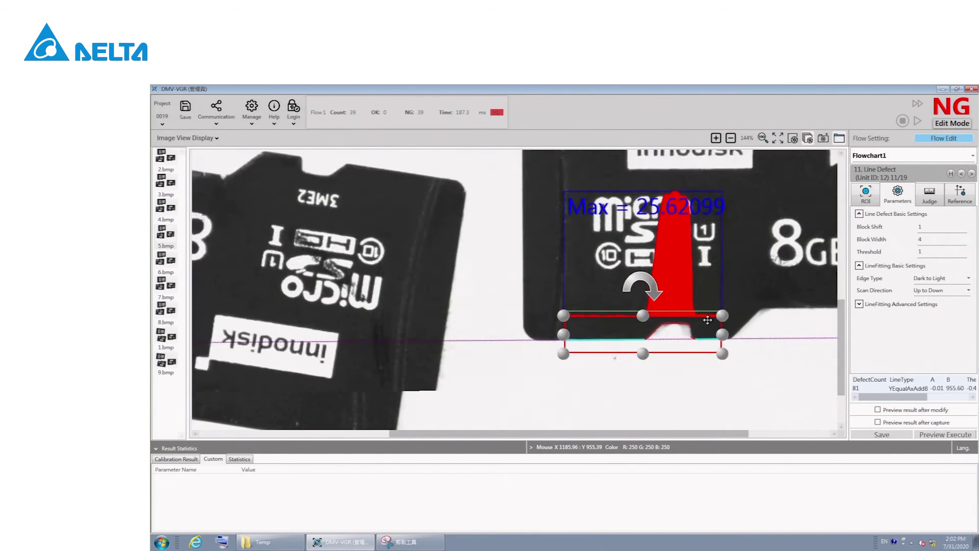
{"action": "scroll", "coordinate": [738, 339], "scroll_direction": "down", "scroll_amount": 6}
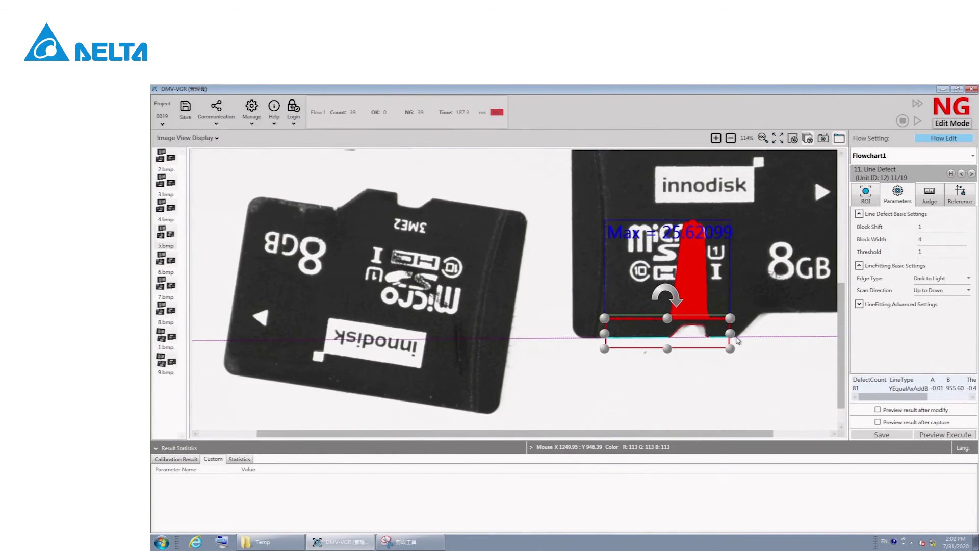
{"action": "scroll", "coordinate": [738, 340], "scroll_direction": "up", "scroll_amount": 1}
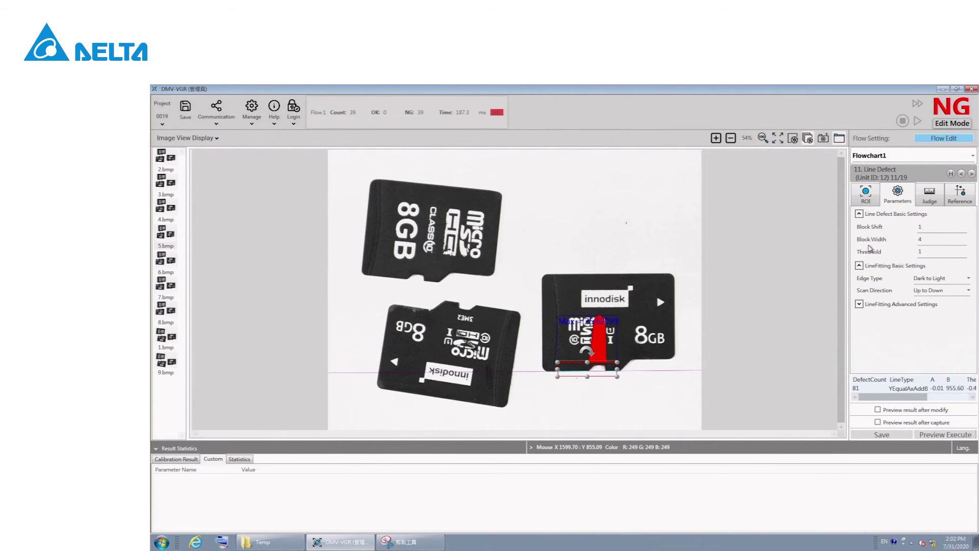
{"action": "left_click", "coordinate": [898, 435]}
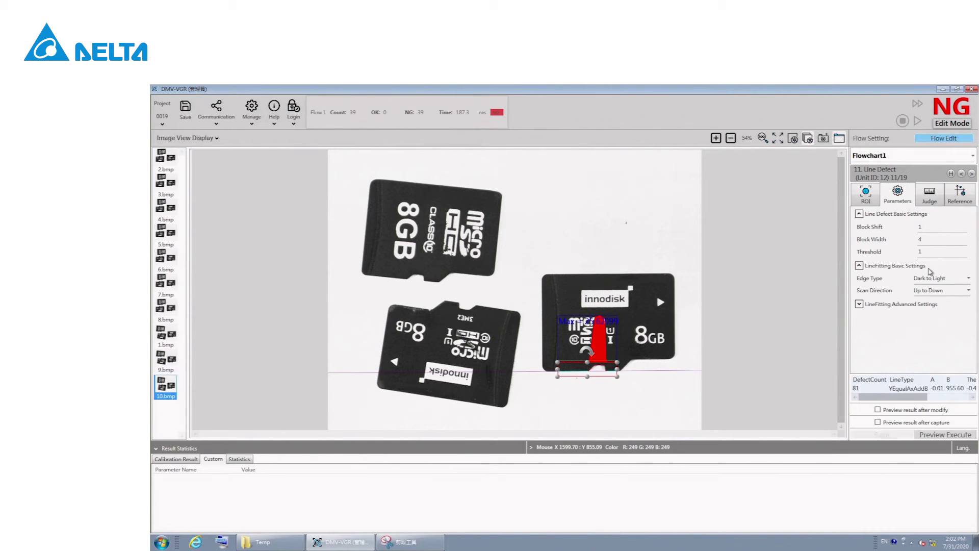
{"action": "left_click", "coordinate": [951, 173]}
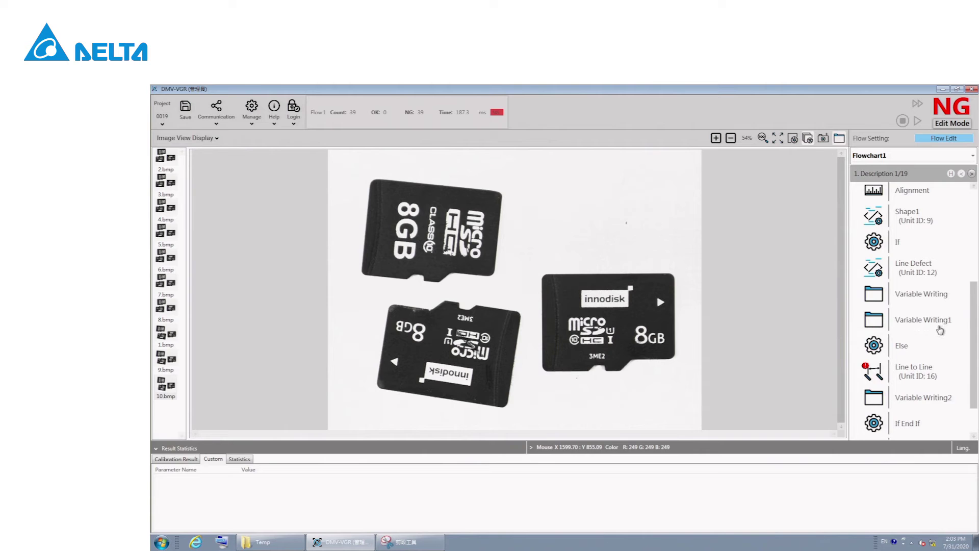
Set Variable Writing's integer data source to Line Defect's DefectCount with index 1.
{"action": "left_click", "coordinate": [918, 298]}
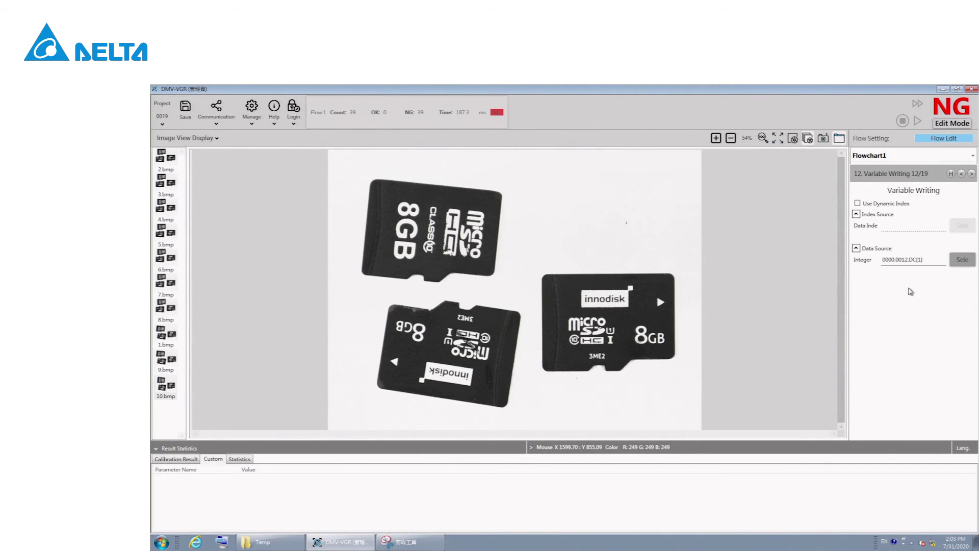
{"action": "left_click", "coordinate": [963, 260]}
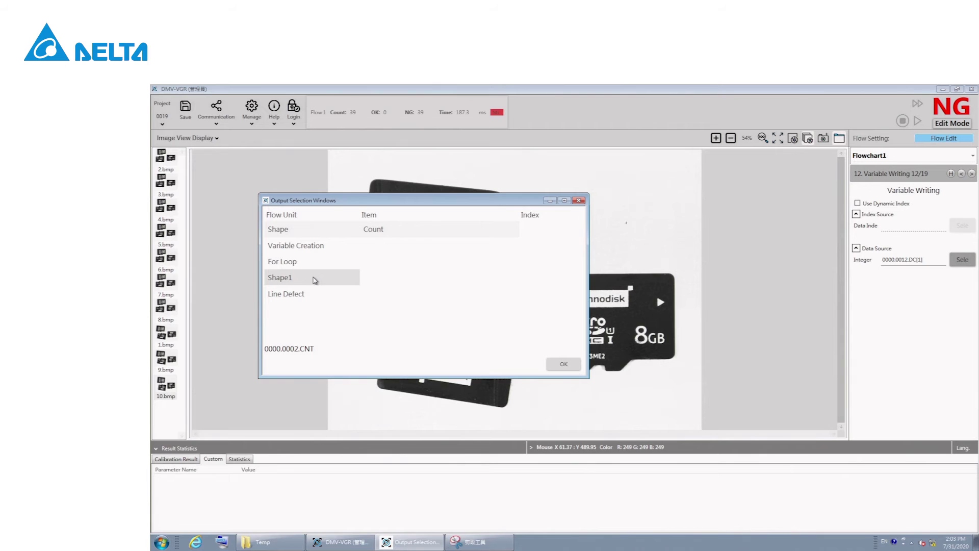
{"action": "left_click", "coordinate": [315, 292]}
{"action": "left_click", "coordinate": [377, 247]}
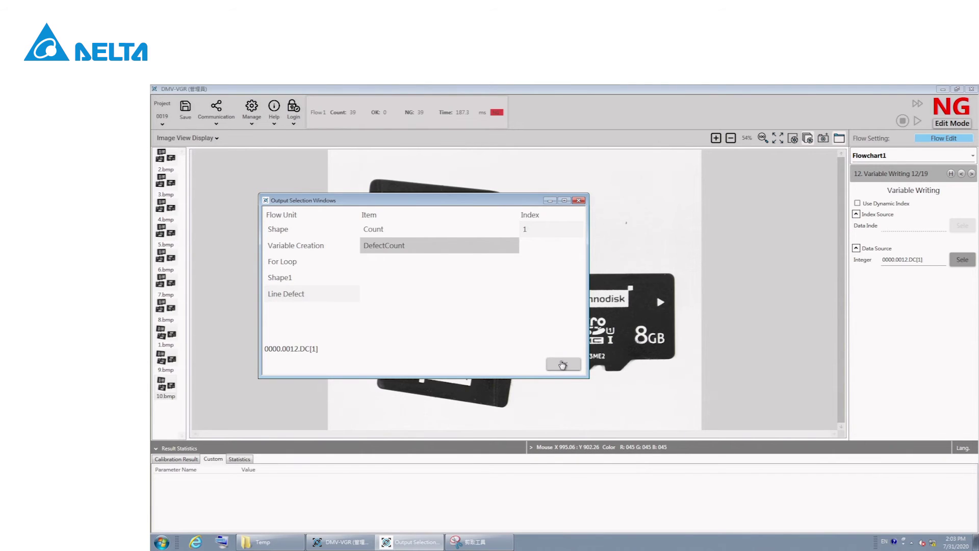
{"action": "left_click", "coordinate": [564, 363]}
{"action": "left_click", "coordinate": [952, 175]}
Set Variable Writing1's X data source to Shape1's X output with index 1.
{"action": "scroll", "coordinate": [938, 286], "scroll_direction": "down", "scroll_amount": 1}
{"action": "left_click", "coordinate": [941, 302]}
{"action": "left_click", "coordinate": [957, 260]}
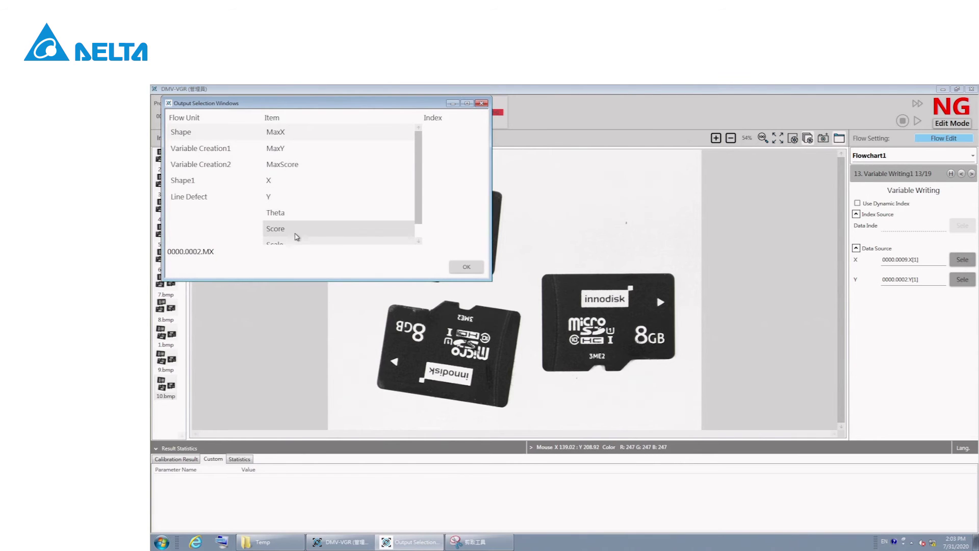
{"action": "scroll", "coordinate": [300, 148], "scroll_direction": "down", "scroll_amount": 1}
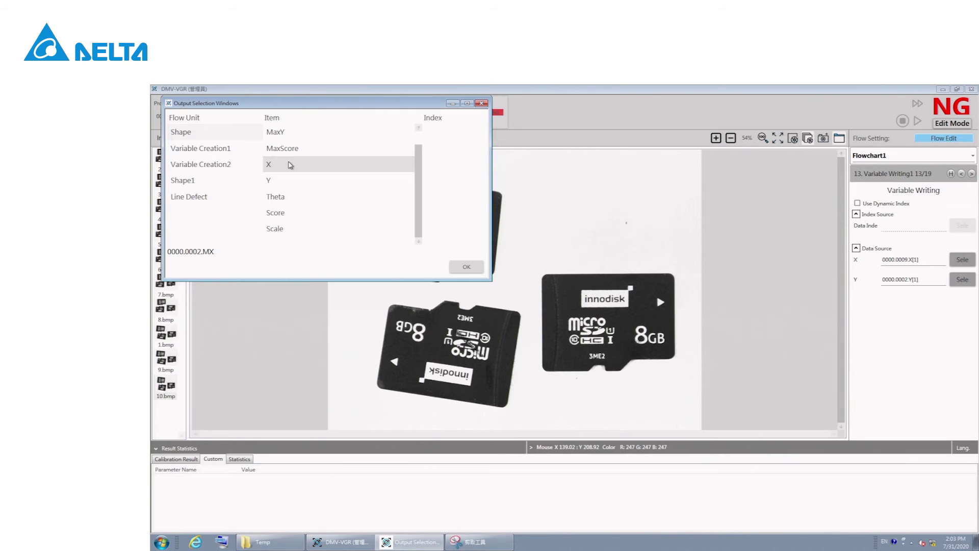
{"action": "left_click", "coordinate": [207, 181]}
{"action": "left_click", "coordinate": [278, 166]}
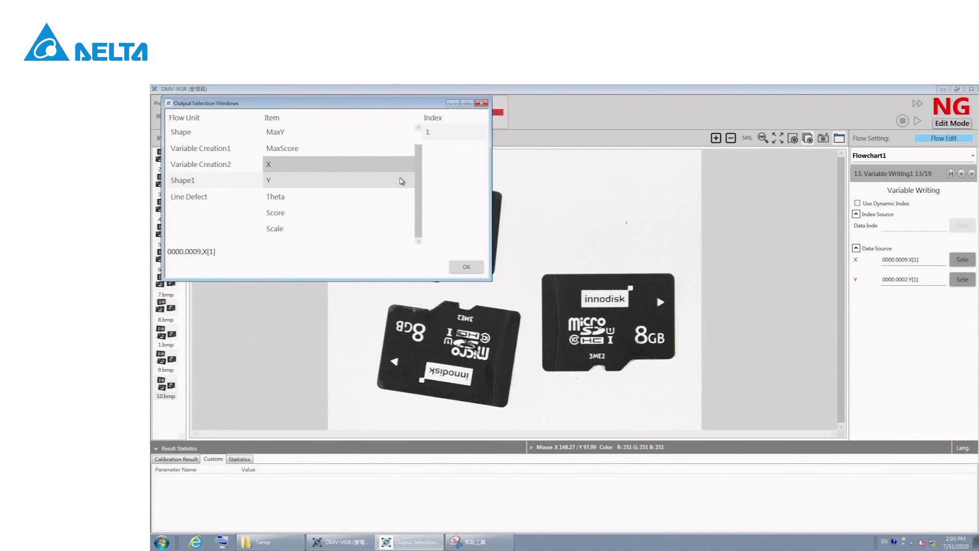
{"action": "left_click", "coordinate": [466, 263]}
Set Variable Writing1's Y data source to Shape1's Y output with index 1.
{"action": "left_click", "coordinate": [952, 280]}
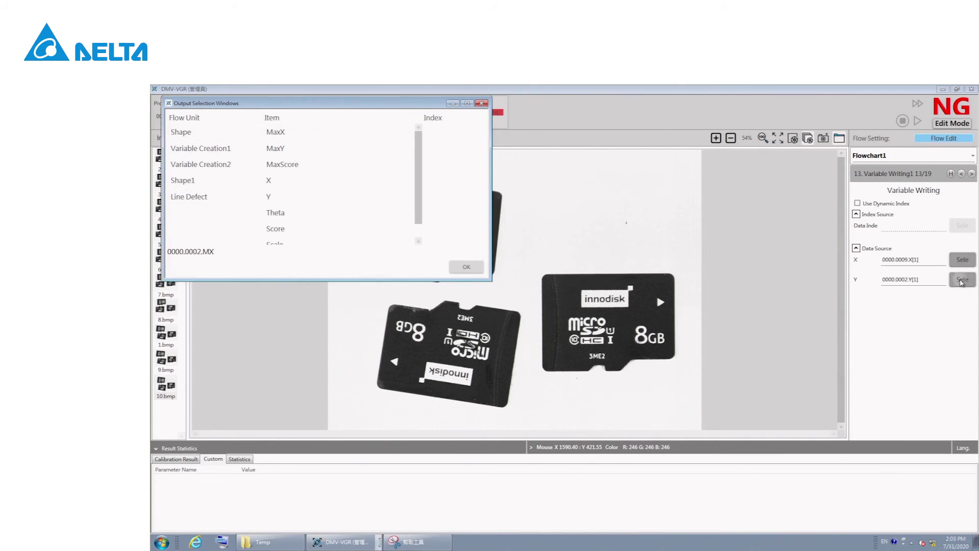
{"action": "left_click", "coordinate": [206, 181]}
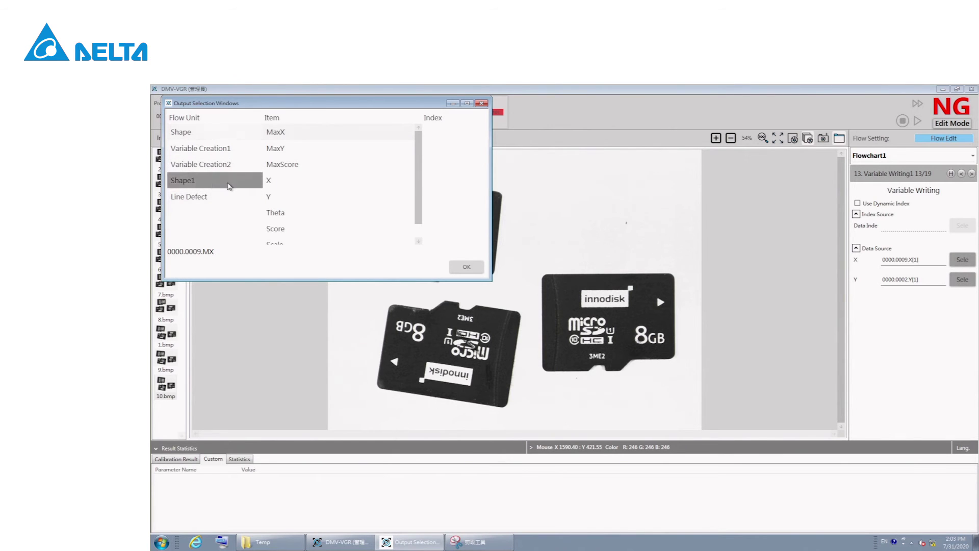
{"action": "left_click", "coordinate": [289, 186]}
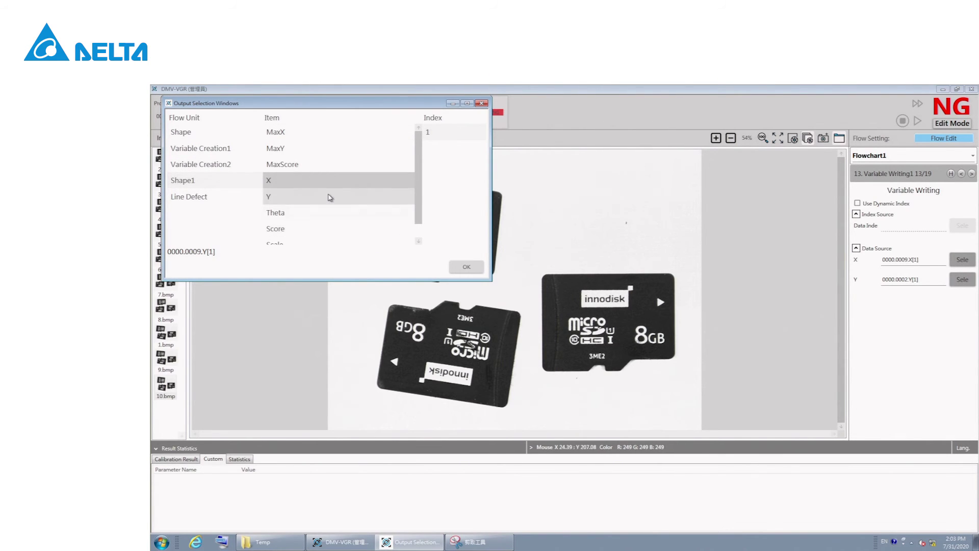
{"action": "left_click", "coordinate": [328, 197]}
{"action": "left_click", "coordinate": [464, 268]}
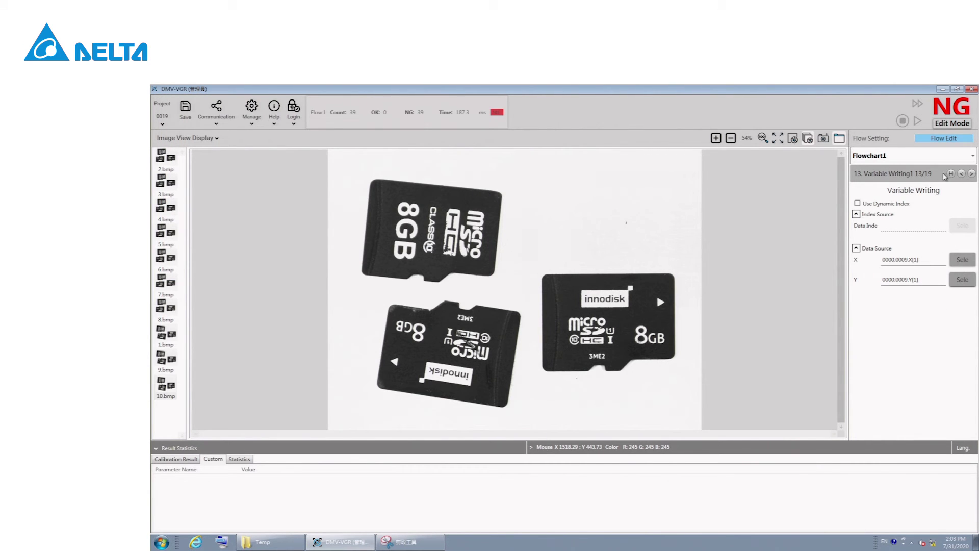
{"action": "left_click", "coordinate": [951, 174]}
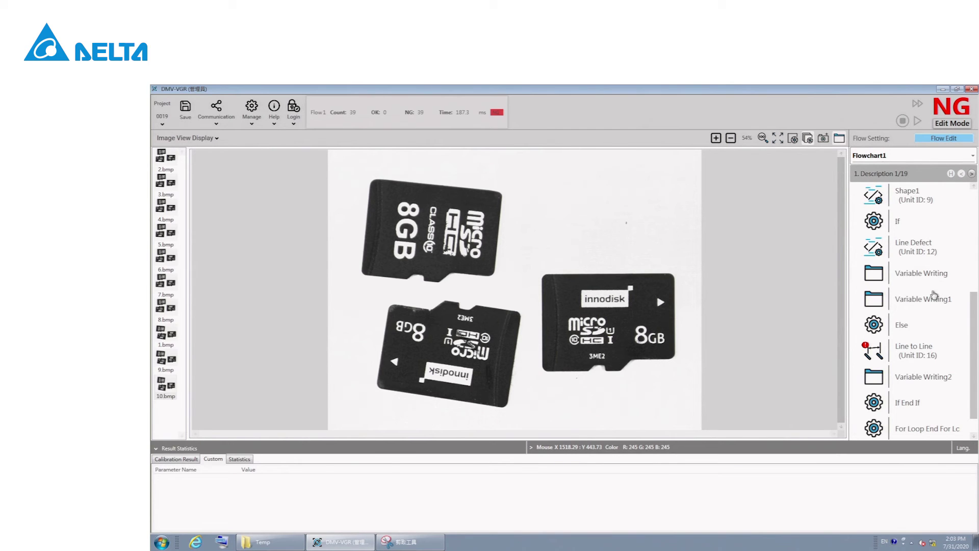
Move the Line to Line unit's second LineFitting inspection region onto the right edge of the upright innodisk card.
{"action": "left_click", "coordinate": [919, 330]}
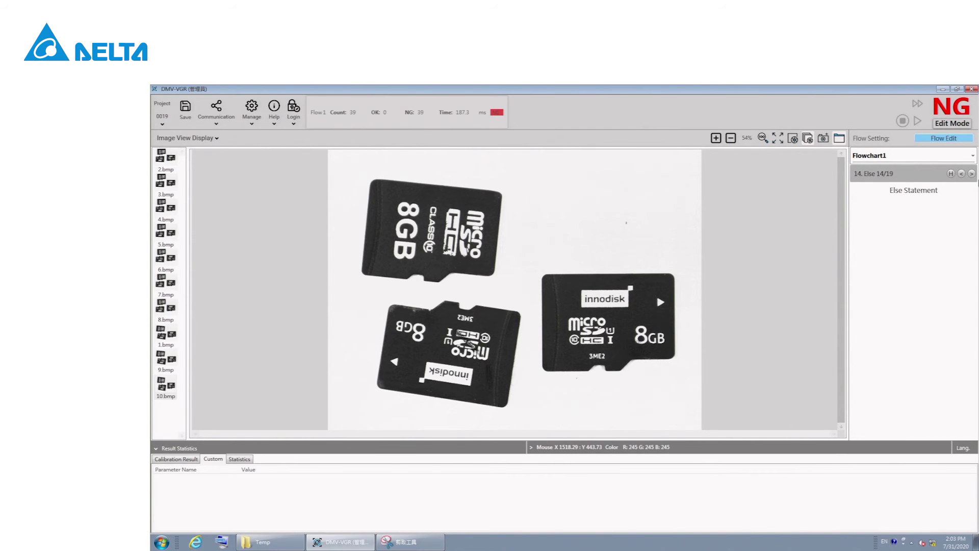
{"action": "left_click", "coordinate": [972, 174]}
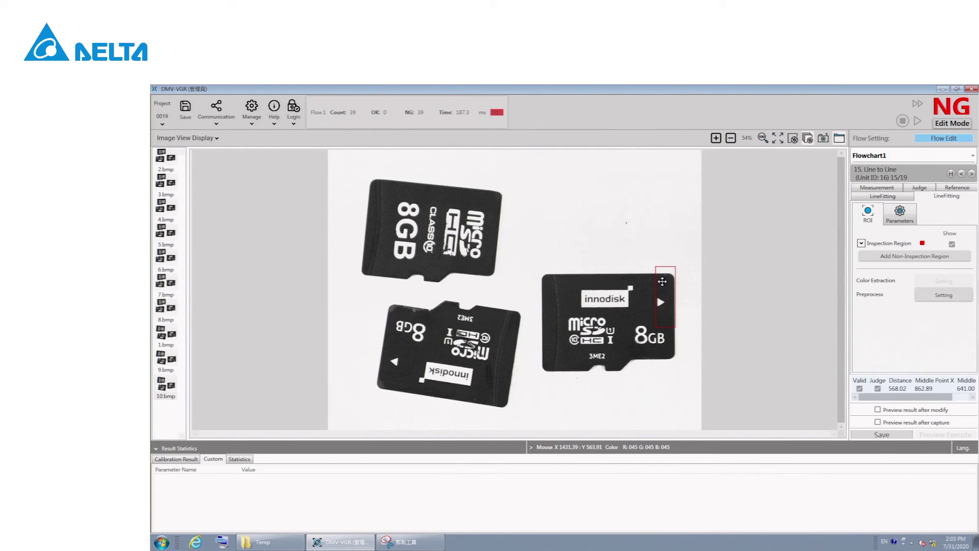
{"action": "left_click", "coordinate": [662, 282]}
{"action": "left_click_drag", "start_coordinate": [665, 284], "coordinate": [679, 302]}
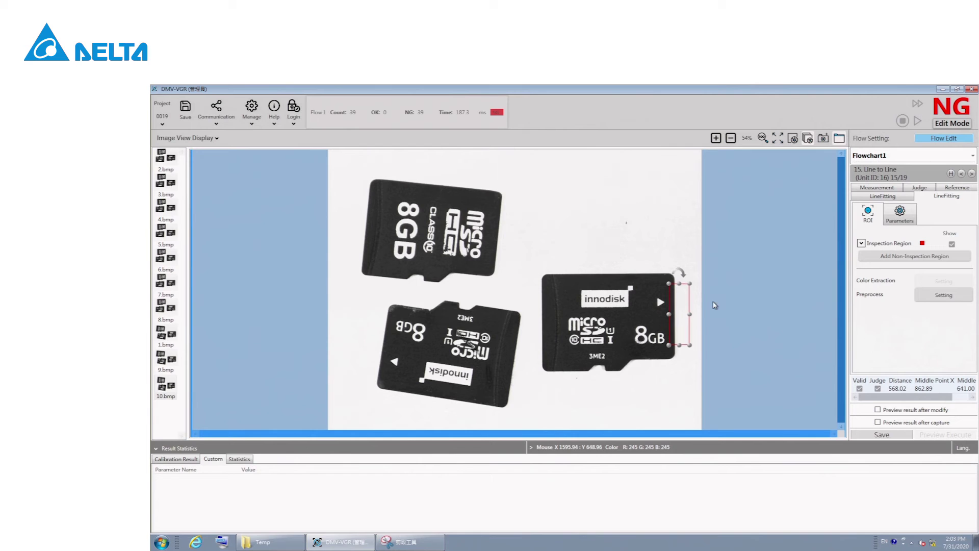
Move the Line to Line unit's first LineFitting inspection region onto the left edge of the upright innodisk card.
{"action": "left_click", "coordinate": [906, 199]}
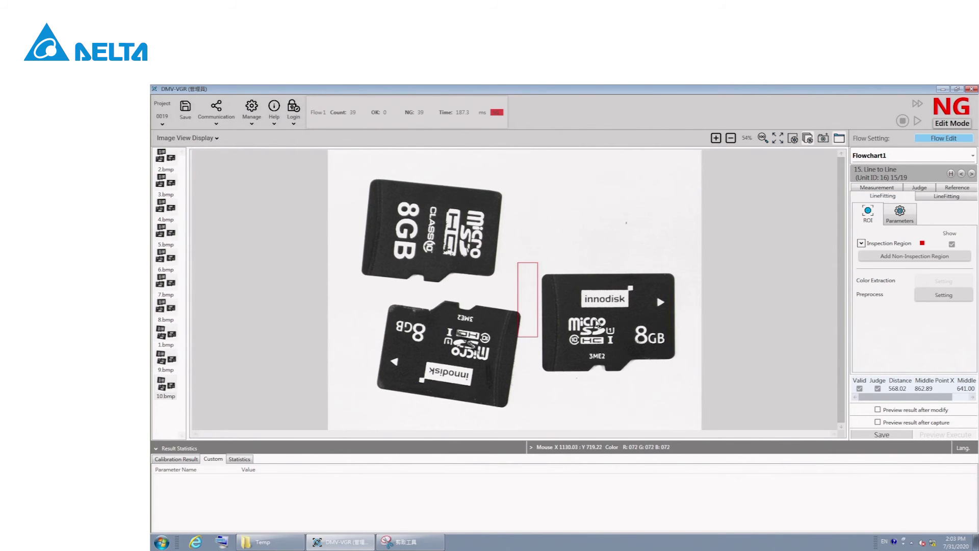
{"action": "left_click", "coordinate": [533, 288]}
{"action": "left_click_drag", "start_coordinate": [529, 279], "coordinate": [541, 304]}
{"action": "left_click", "coordinate": [619, 300]}
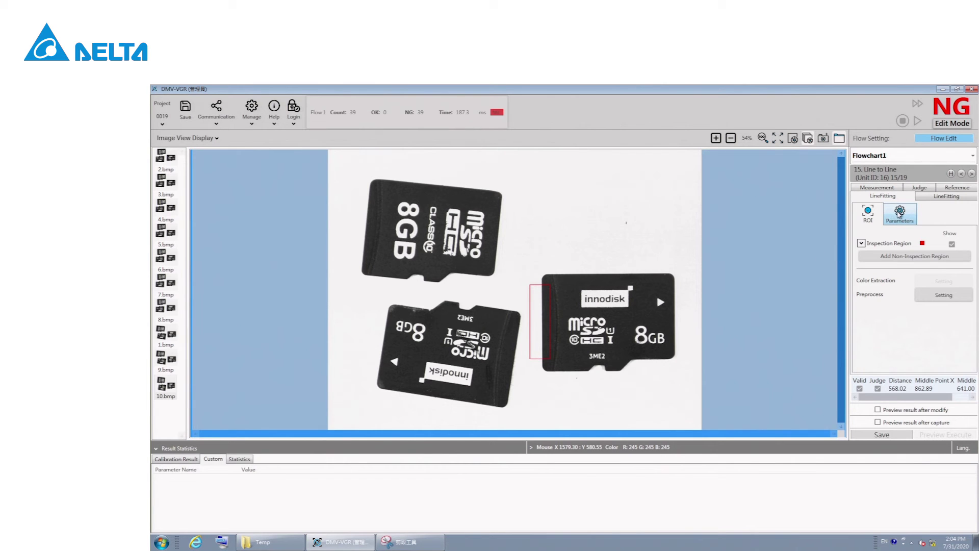
Check the first LineFitting's edge type and scan direction, save the Line to Line unit and return to the flow list.
{"action": "left_click", "coordinate": [899, 215]}
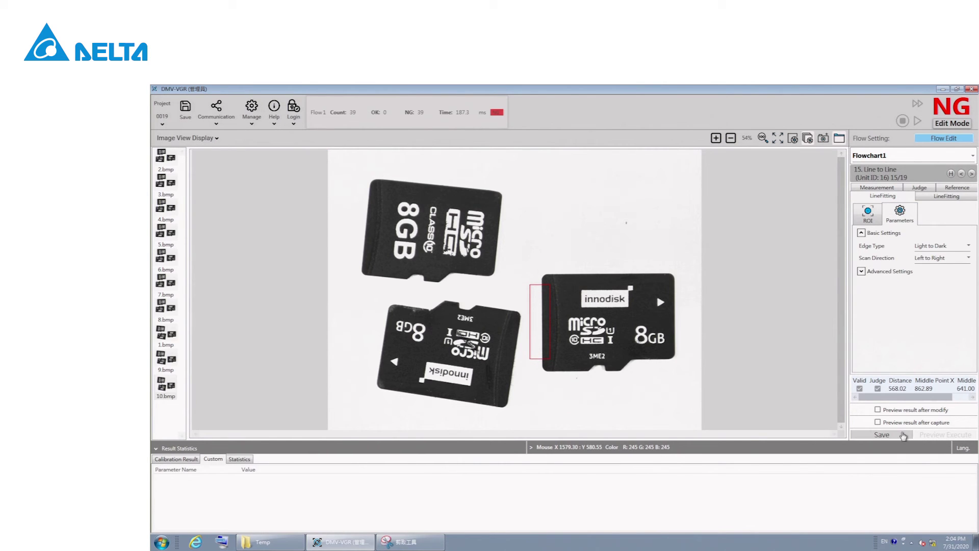
{"action": "left_click", "coordinate": [903, 436]}
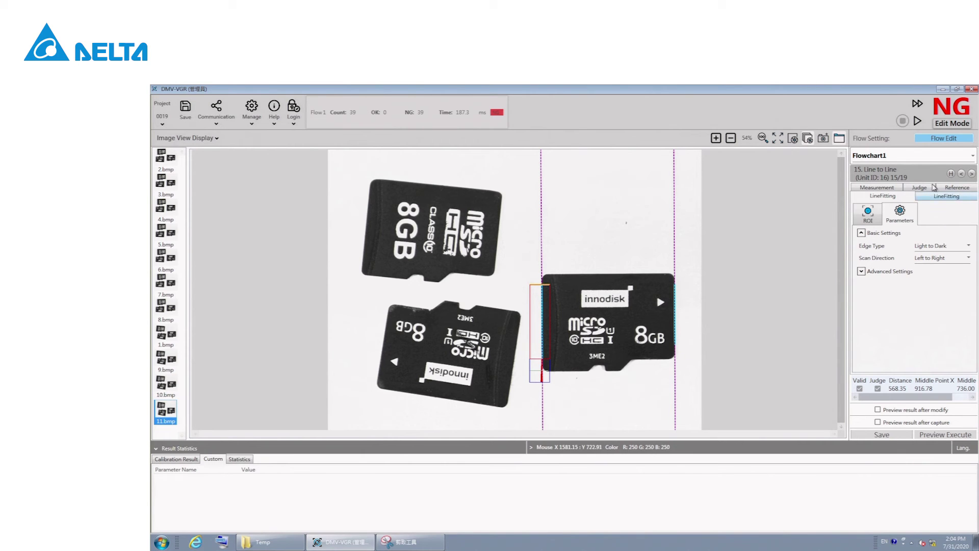
{"action": "left_click", "coordinate": [951, 174]}
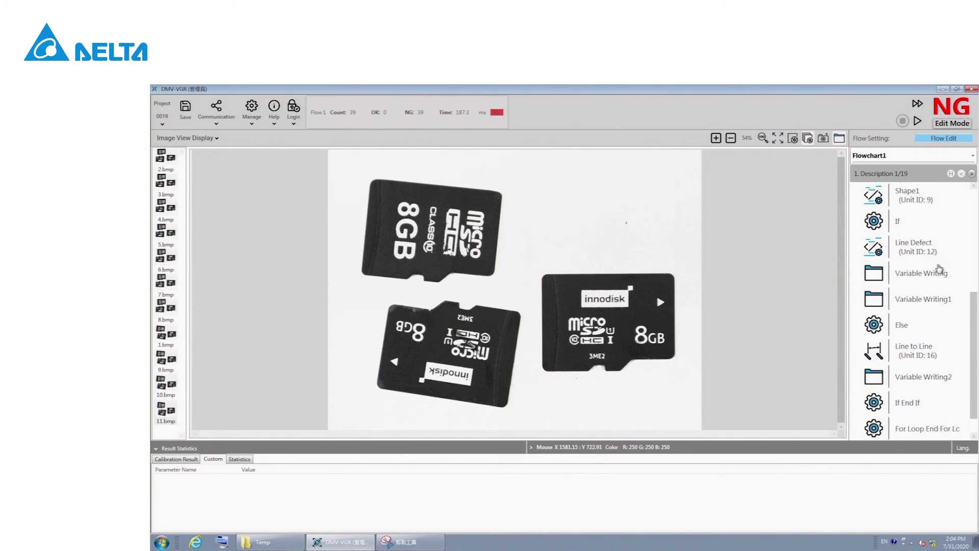
Set Variable Writing2's Double data source to Line to Line's Distance output with index 1.
{"action": "scroll", "coordinate": [935, 270], "scroll_direction": "down", "scroll_amount": 1}
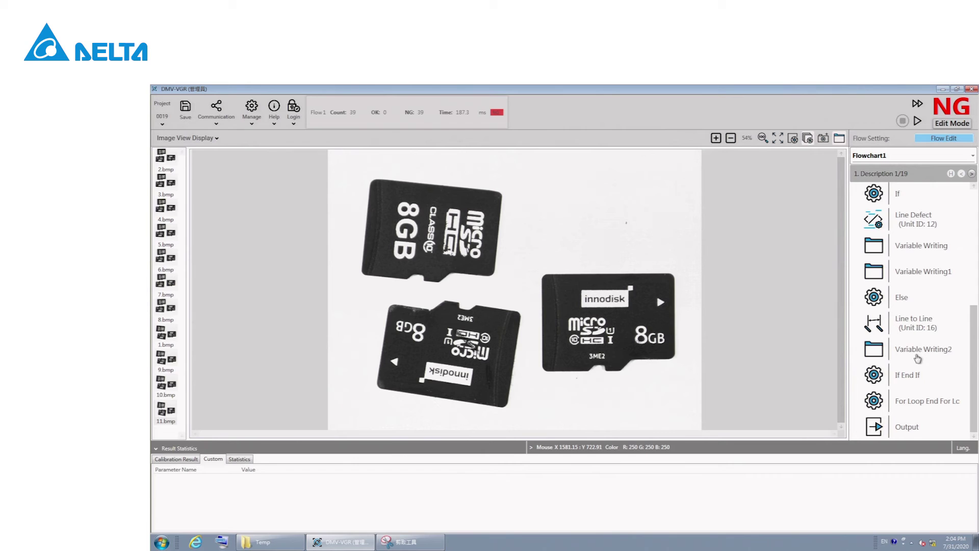
{"action": "double_click", "coordinate": [918, 357]}
{"action": "left_click", "coordinate": [962, 260]}
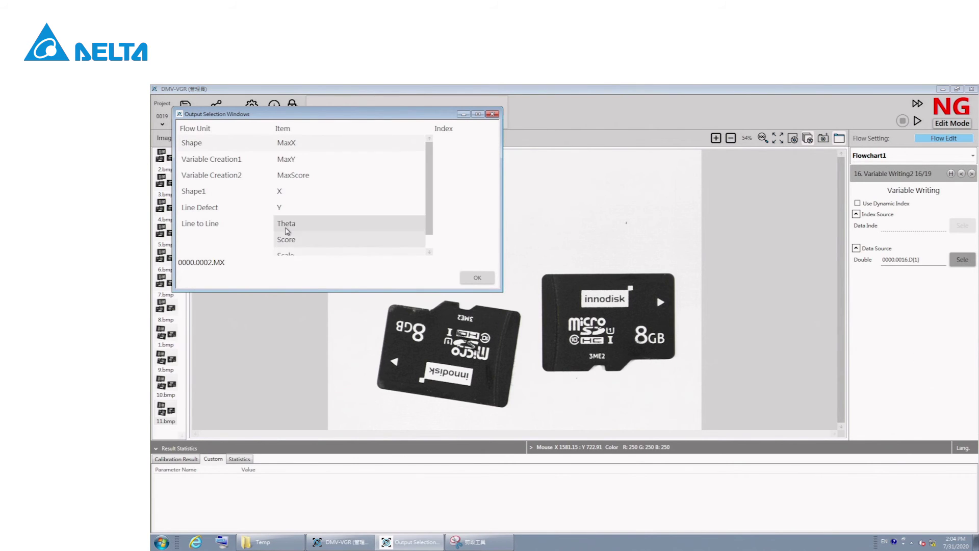
{"action": "left_click", "coordinate": [216, 225]}
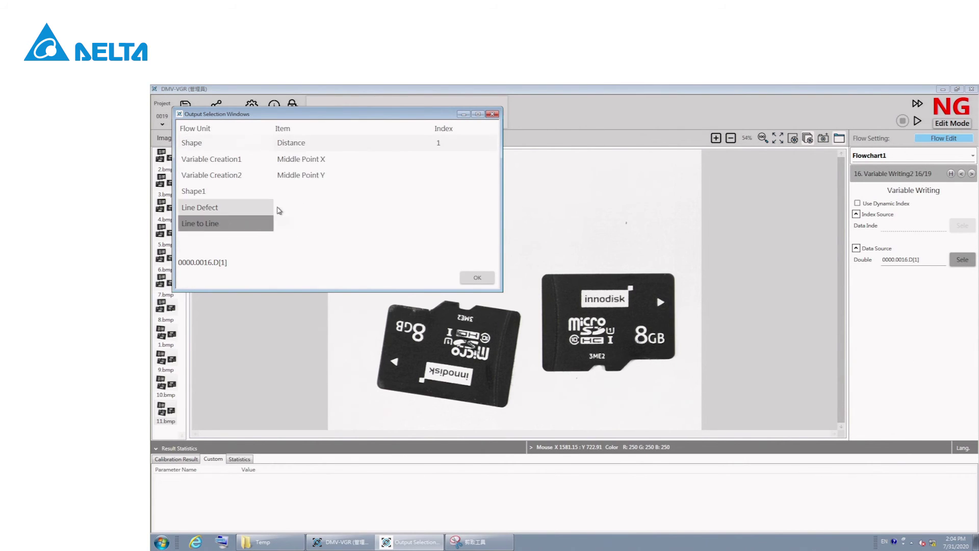
{"action": "left_click", "coordinate": [333, 143]}
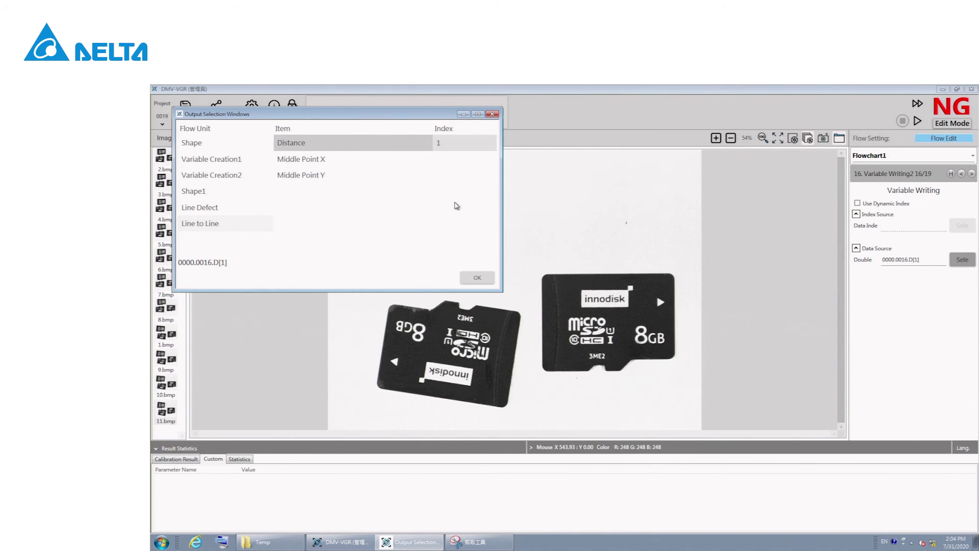
{"action": "left_click", "coordinate": [475, 277]}
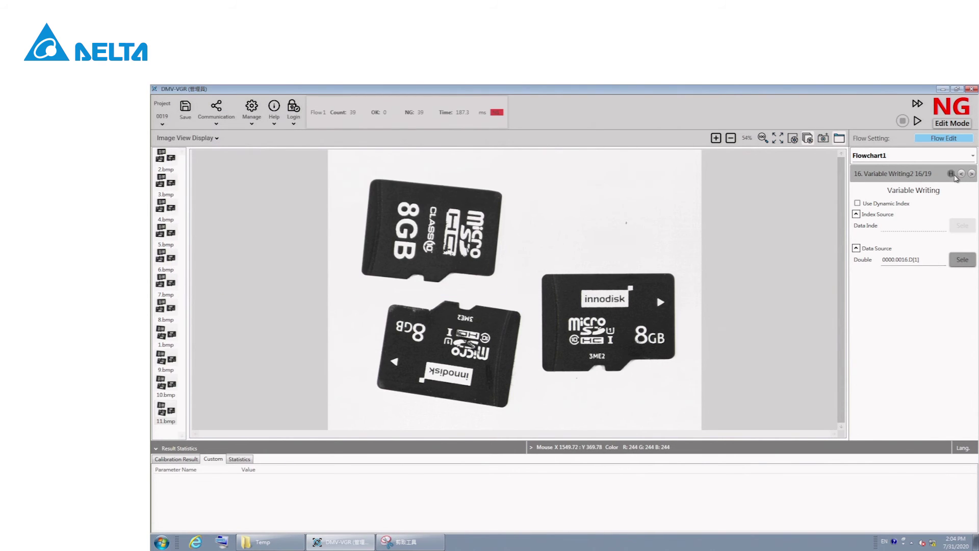
{"action": "left_click", "coordinate": [952, 174]}
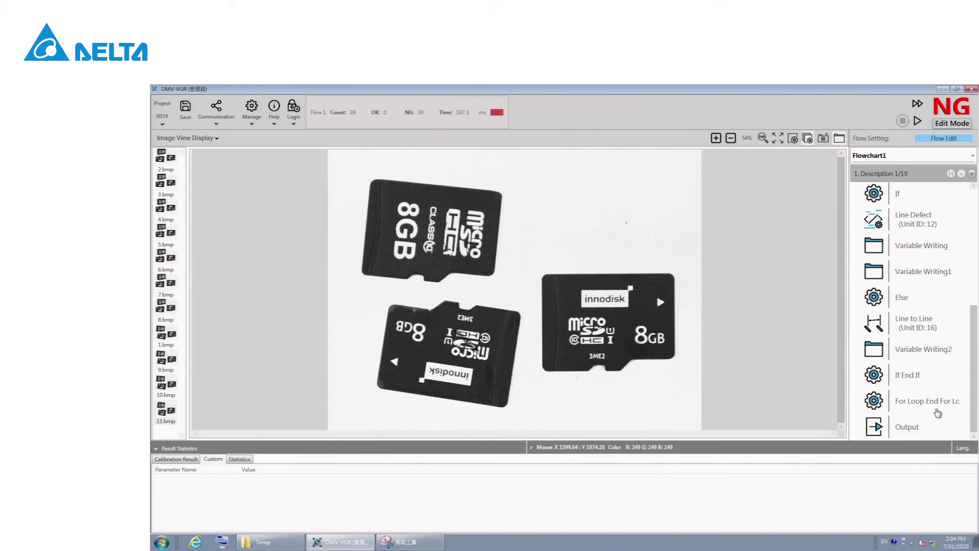
Add Variable Creation Integer 1 to 3 to the custom output as a sequence.
{"action": "left_click", "coordinate": [258, 114]}
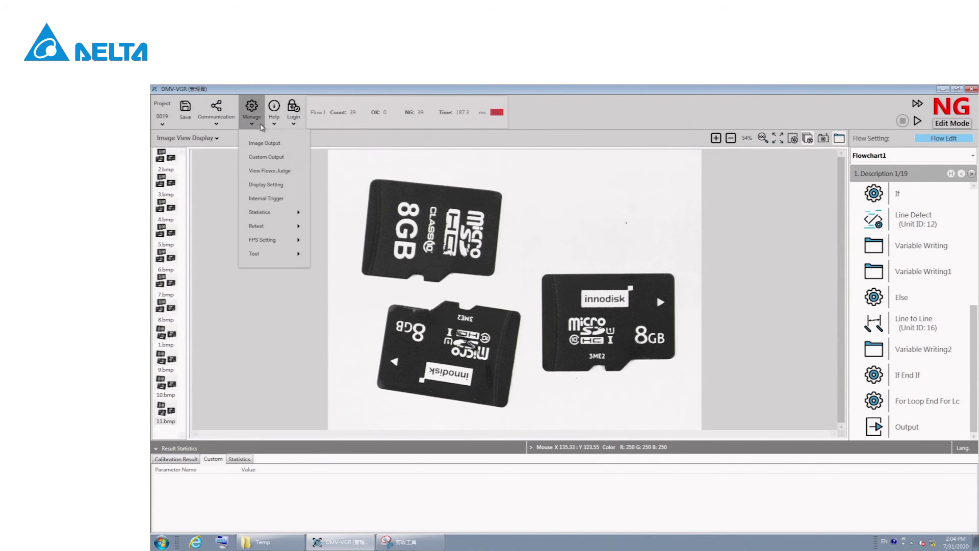
{"action": "left_click", "coordinate": [266, 157]}
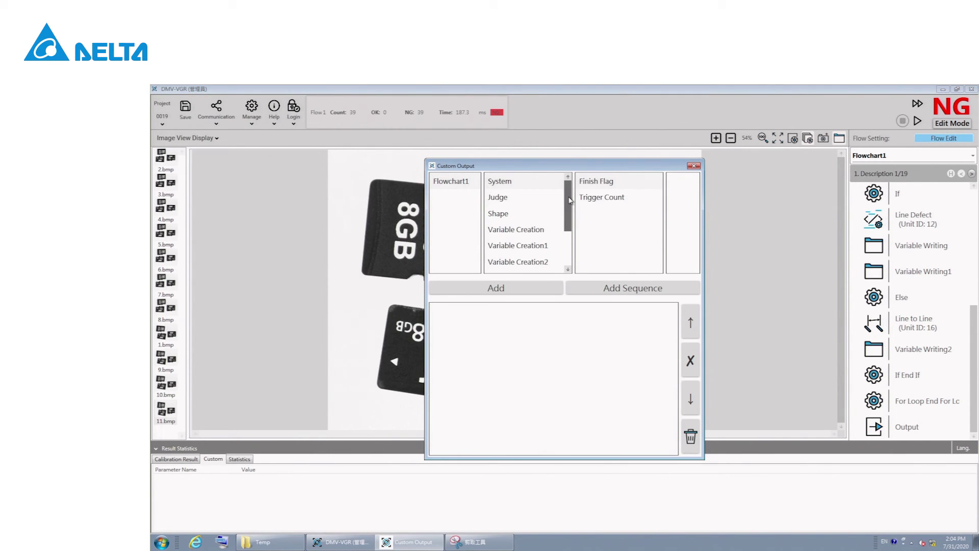
{"action": "left_click", "coordinate": [515, 229]}
{"action": "left_click", "coordinate": [632, 288]}
{"action": "left_click", "coordinate": [515, 230]}
{"action": "double_click", "coordinate": [581, 229]}
{"action": "left_click", "coordinate": [523, 417]}
Add the X and Y values of Variable Creation1, indexes 1 to 3, to the custom output as a sequence.
{"action": "left_click", "coordinate": [516, 249]}
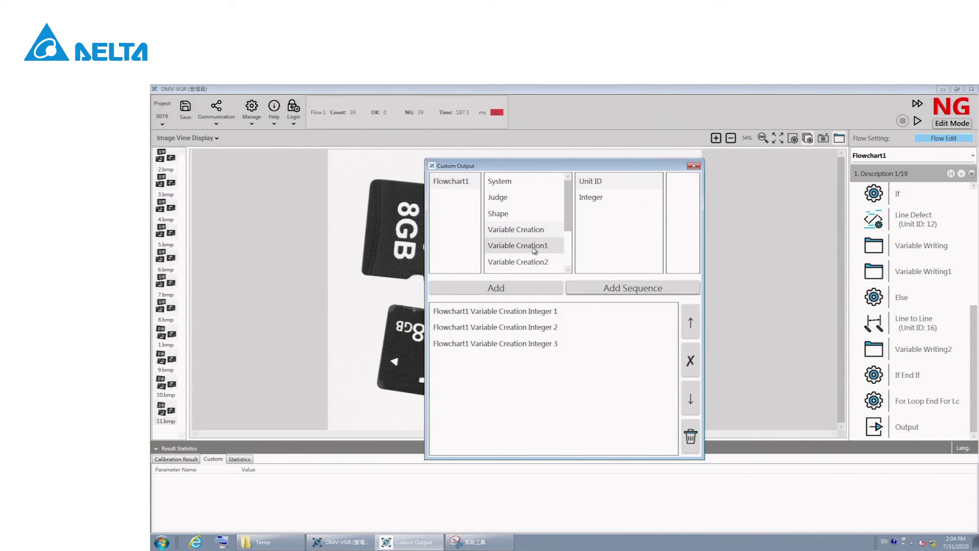
{"action": "left_click", "coordinate": [633, 289]}
{"action": "left_click", "coordinate": [516, 245]}
{"action": "left_click", "coordinate": [573, 230]}
{"action": "left_click", "coordinate": [564, 298]}
{"action": "left_click", "coordinate": [565, 298]}
{"action": "left_click", "coordinate": [523, 416]}
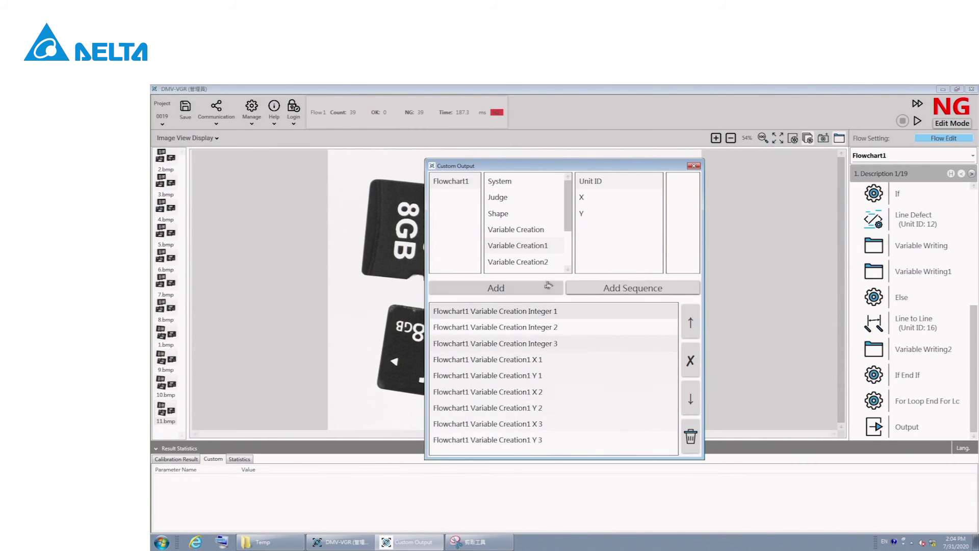
Add Variable Creation2 Double 1 to 3 to the custom output as a sequence and close the Custom Output window.
{"action": "left_click", "coordinate": [633, 288]}
{"action": "left_click", "coordinate": [517, 262]}
{"action": "left_click", "coordinate": [574, 229]}
{"action": "left_click", "coordinate": [565, 298]}
{"action": "left_click", "coordinate": [523, 417]}
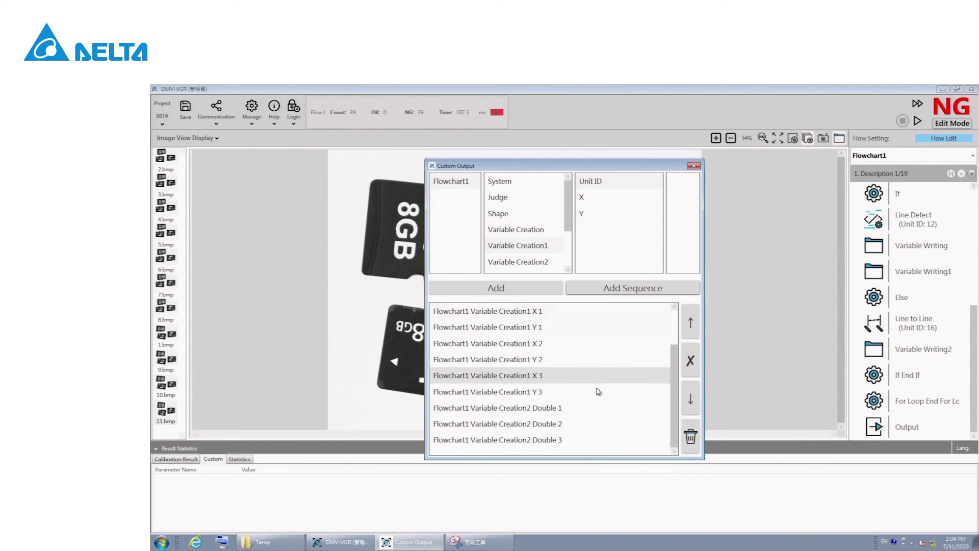
{"action": "left_click", "coordinate": [695, 166]}
Review which ROI regions and feature marks of each flow unit are shown in the display settings.
{"action": "left_click", "coordinate": [251, 107]}
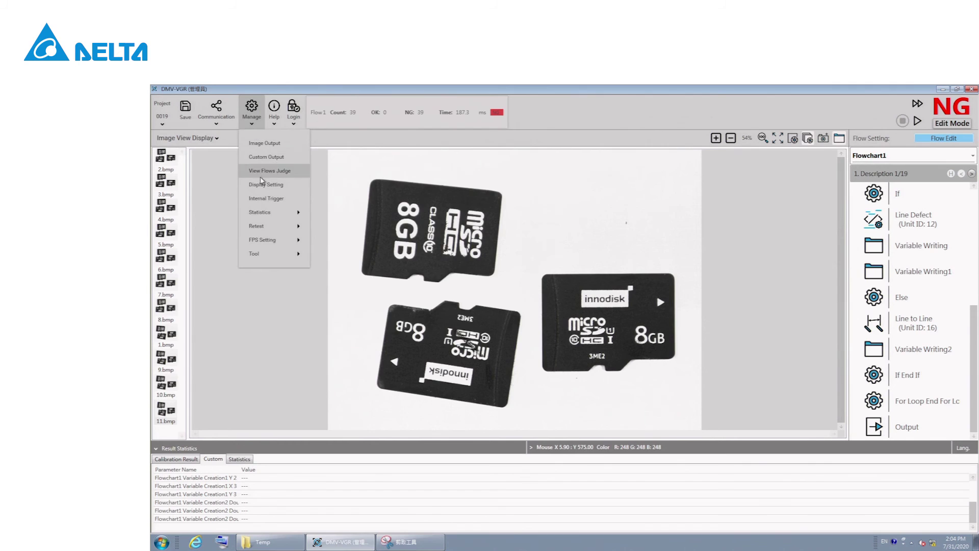
{"action": "left_click", "coordinate": [271, 182]}
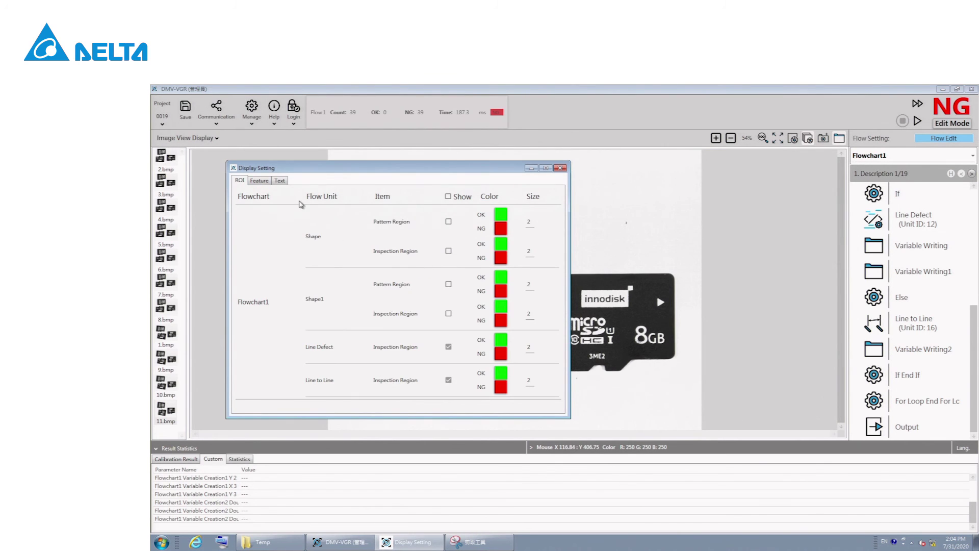
{"action": "left_click", "coordinate": [259, 181]}
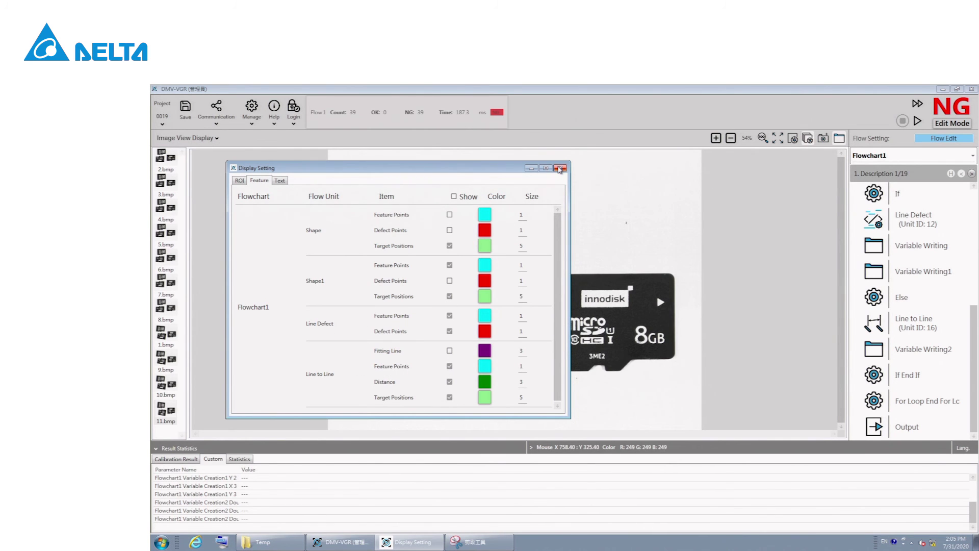
{"action": "left_click", "coordinate": [560, 168]}
Run the flow once and examine the integer, coordinate and distance values in the custom results.
{"action": "left_click", "coordinate": [917, 123]}
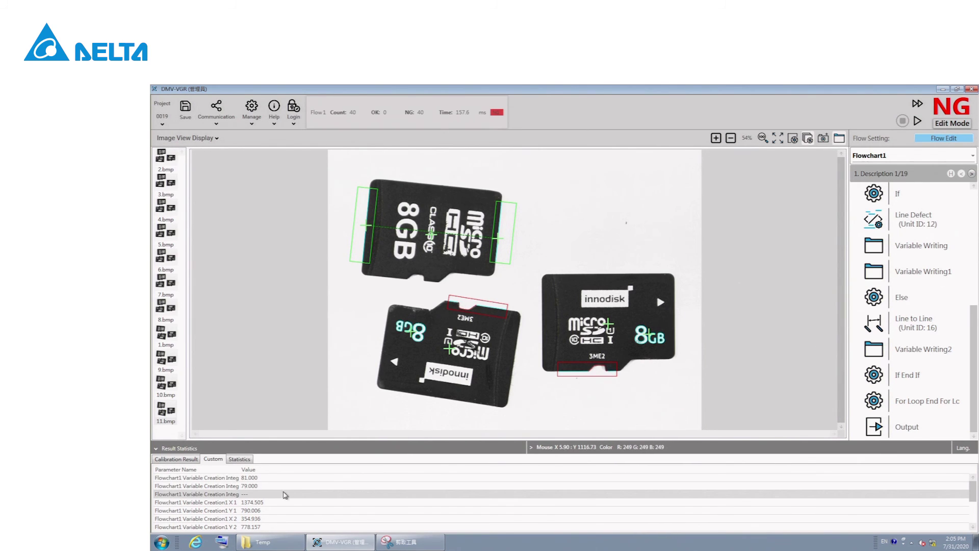
{"action": "scroll", "coordinate": [272, 502], "scroll_direction": "down", "scroll_amount": 3}
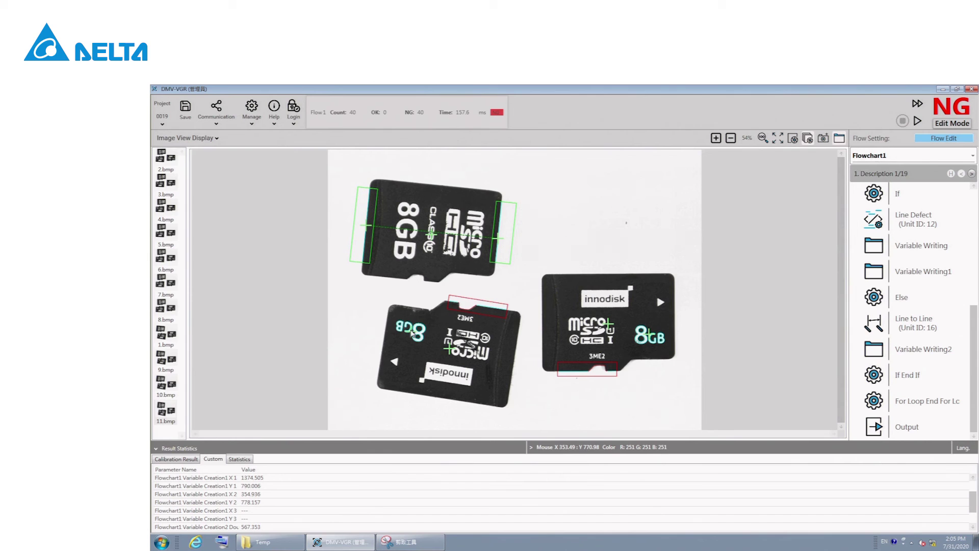
{"action": "scroll", "coordinate": [260, 506], "scroll_direction": "down", "scroll_amount": 3}
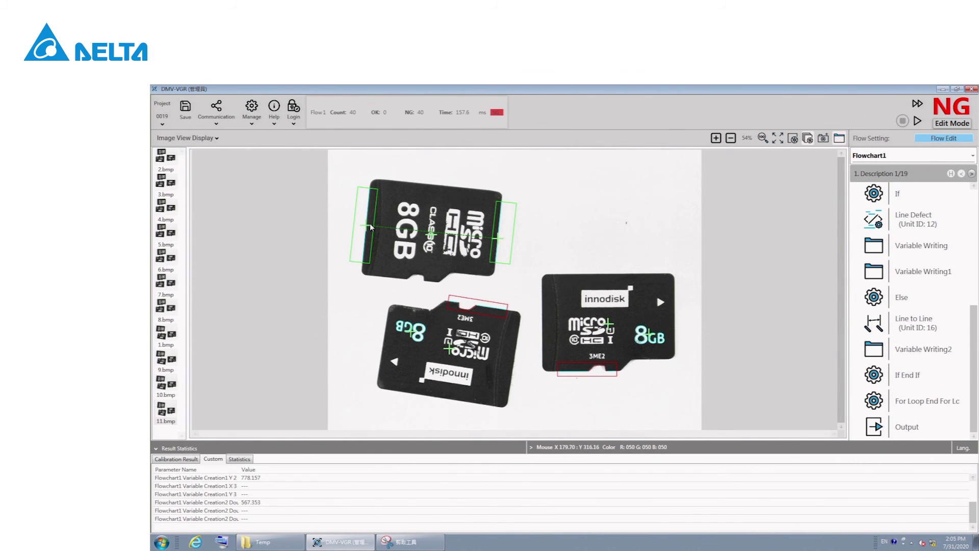
Add an on-image text showing Line to Line Distance1 with text size 40 in the display settings.
{"action": "left_click", "coordinate": [252, 110]}
{"action": "left_click", "coordinate": [267, 172]}
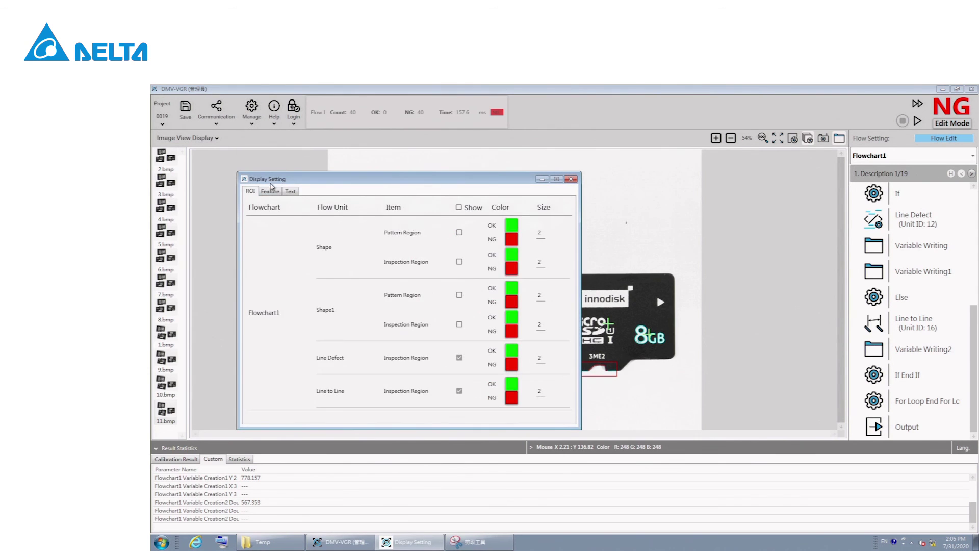
{"action": "left_click", "coordinate": [290, 192]}
{"action": "left_click", "coordinate": [393, 212]}
{"action": "left_click", "coordinate": [525, 358]}
{"action": "left_click", "coordinate": [594, 310]}
{"action": "left_click", "coordinate": [571, 381]}
{"action": "left_click", "coordinate": [529, 256]}
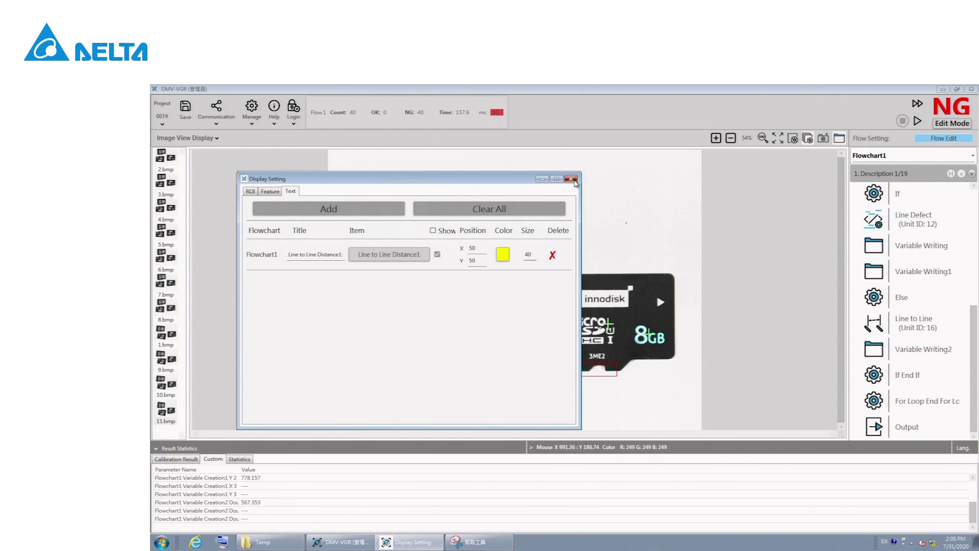
{"action": "left_click", "coordinate": [574, 180]}
Run the flow twice, the second time with one card removed, and examine the distance text and custom results.
{"action": "left_click", "coordinate": [917, 123]}
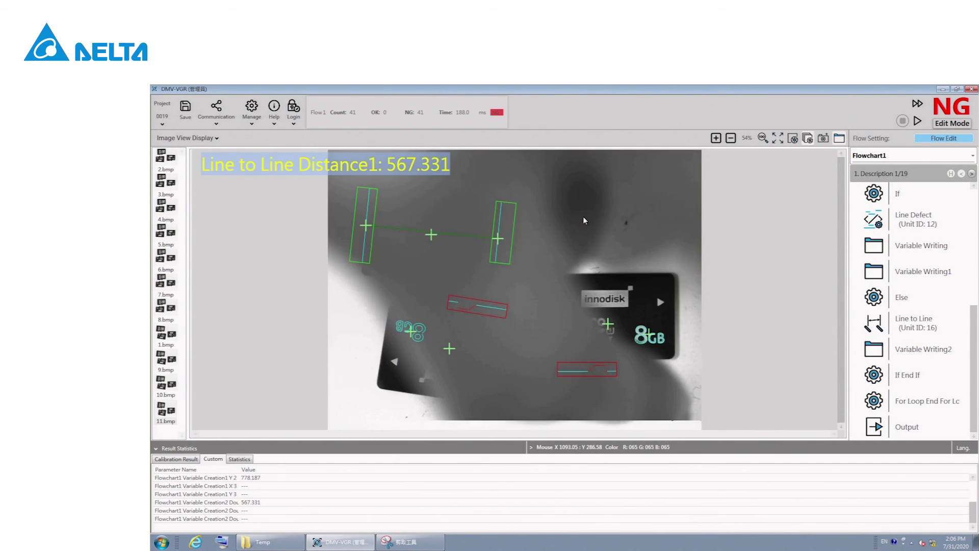
{"action": "left_click", "coordinate": [917, 122]}
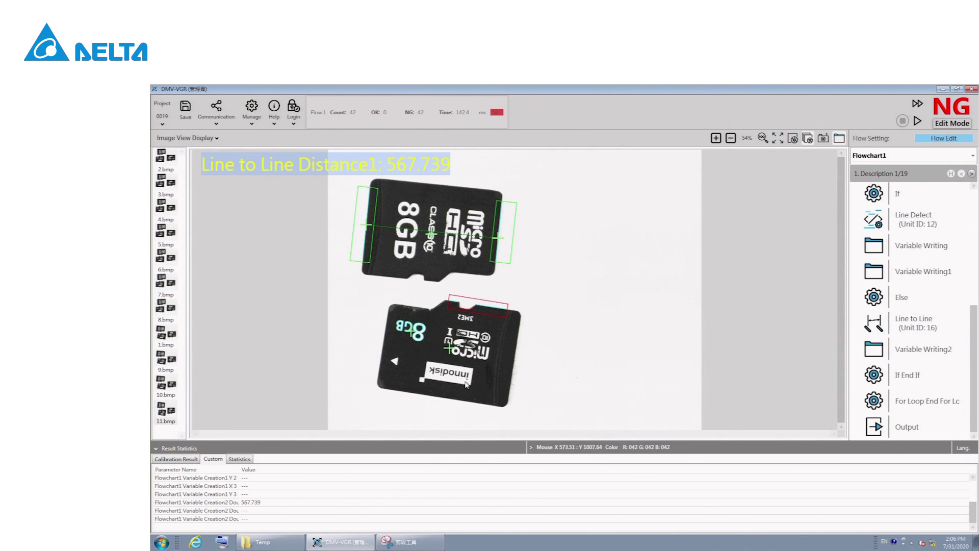
{"action": "scroll", "coordinate": [285, 489], "scroll_direction": "up", "scroll_amount": 2}
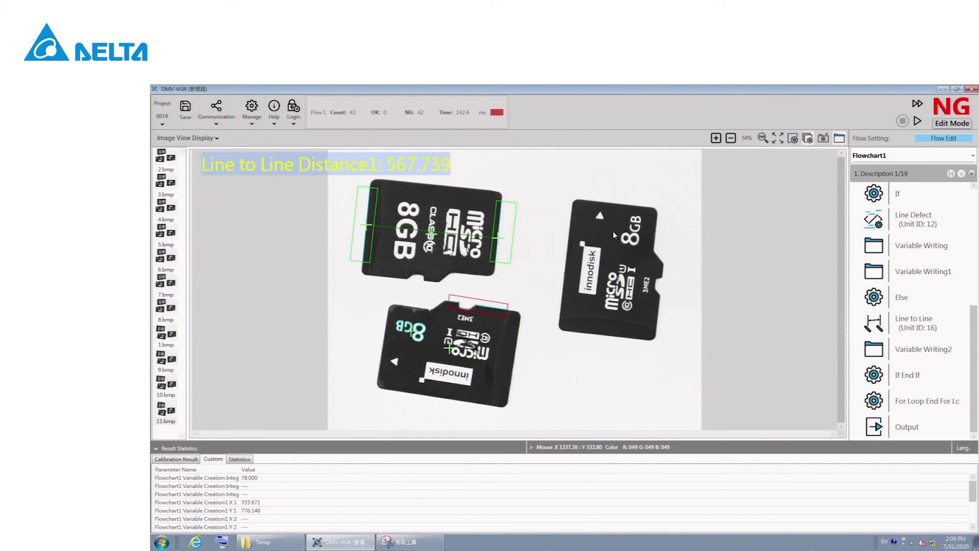
Run the flow six more times on rearranged or covered cards to test locating, defect inspection and distance measurement.
{"action": "left_click", "coordinate": [916, 122]}
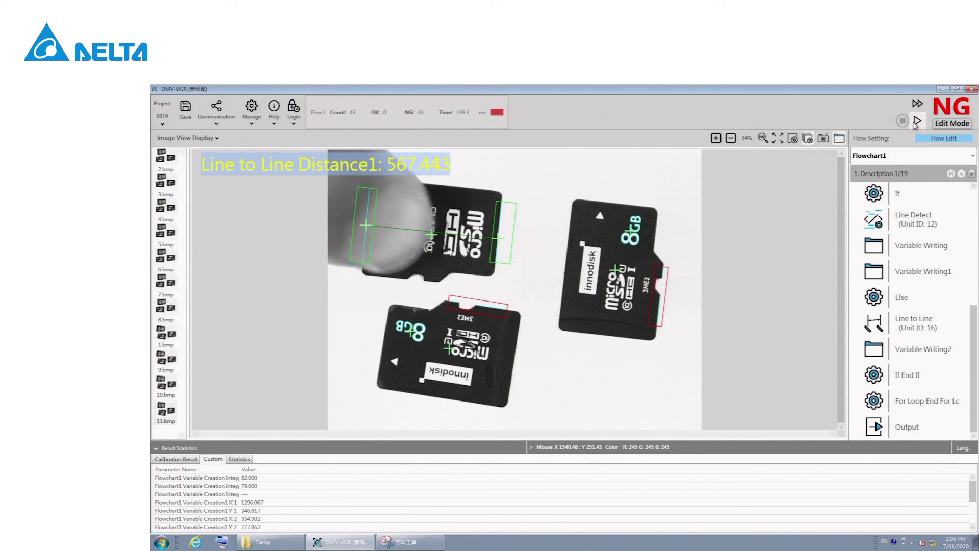
{"action": "left_click", "coordinate": [916, 123]}
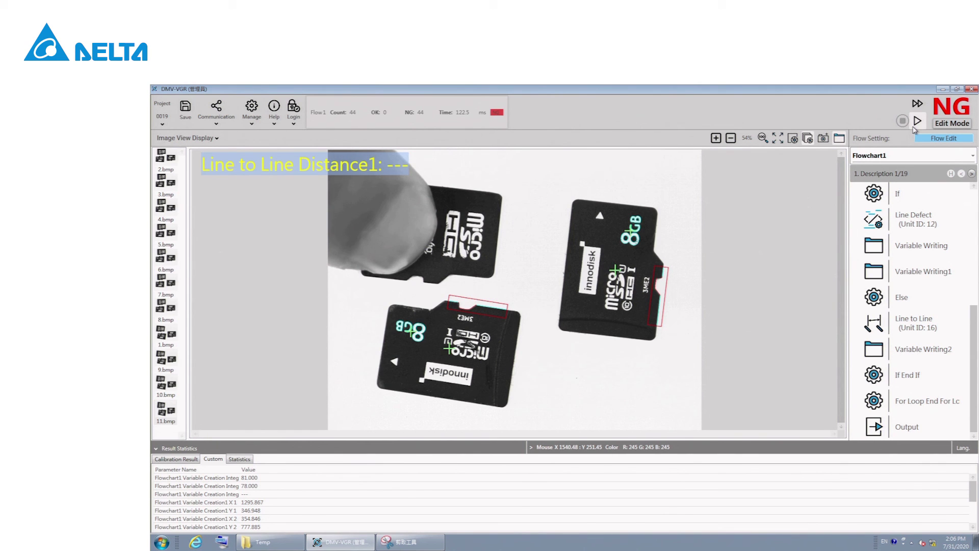
{"action": "left_click", "coordinate": [914, 127]}
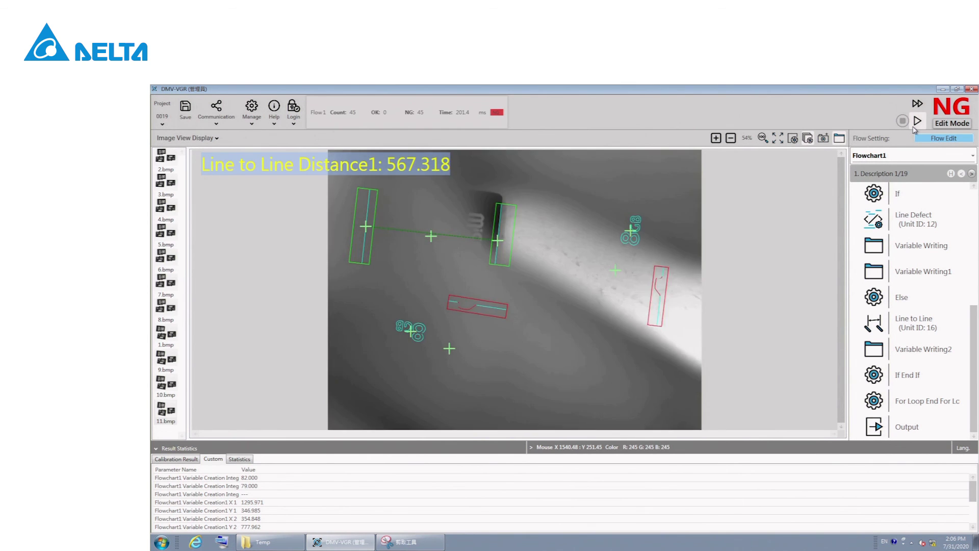
{"action": "left_click", "coordinate": [914, 127]}
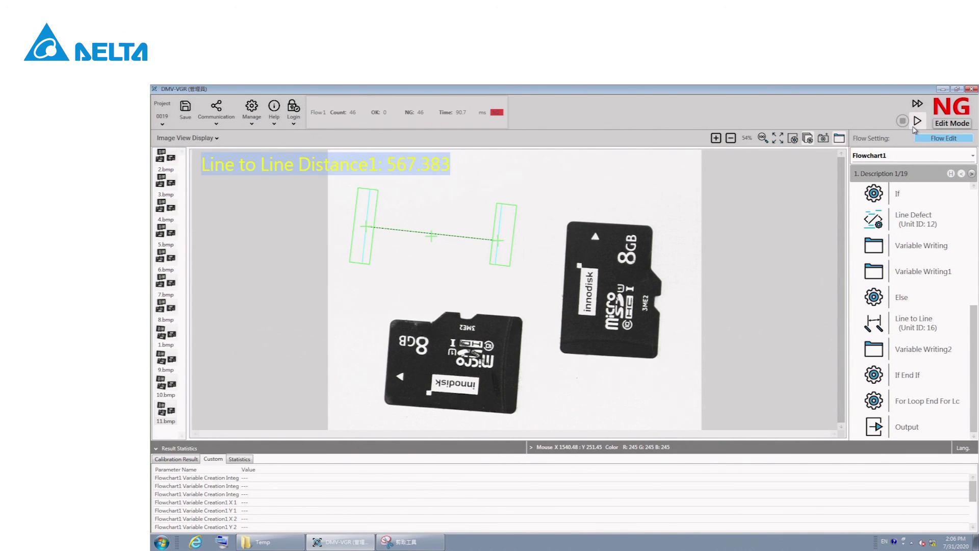
{"action": "left_click", "coordinate": [914, 128]}
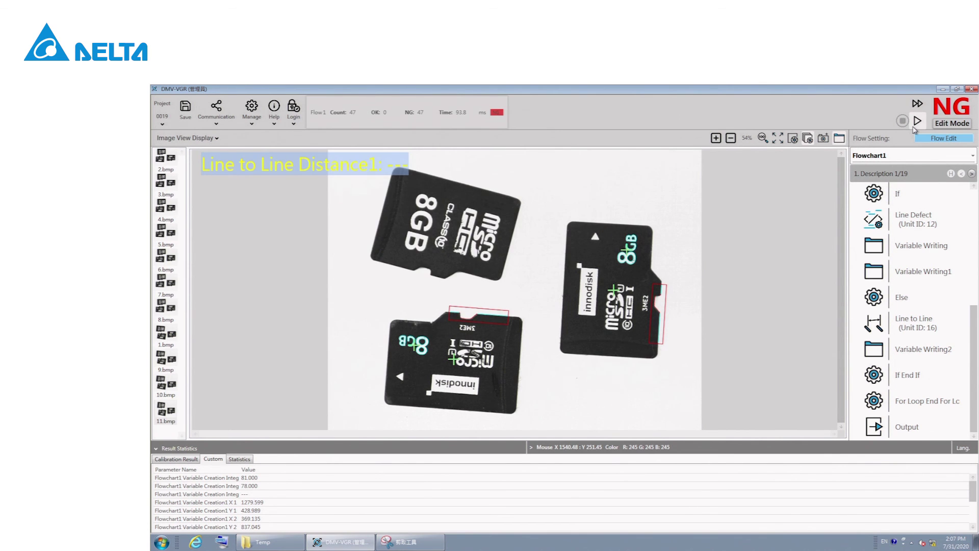
{"action": "left_click", "coordinate": [914, 127]}
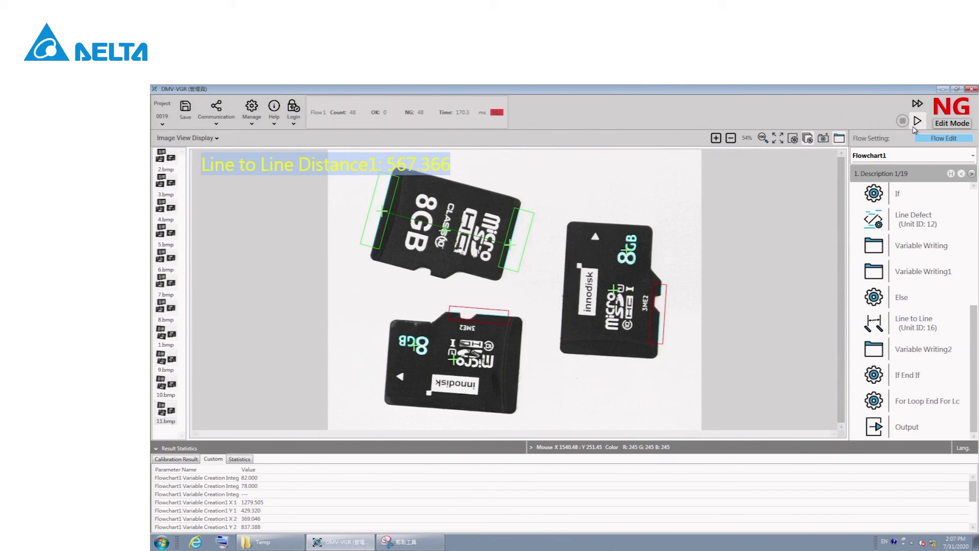